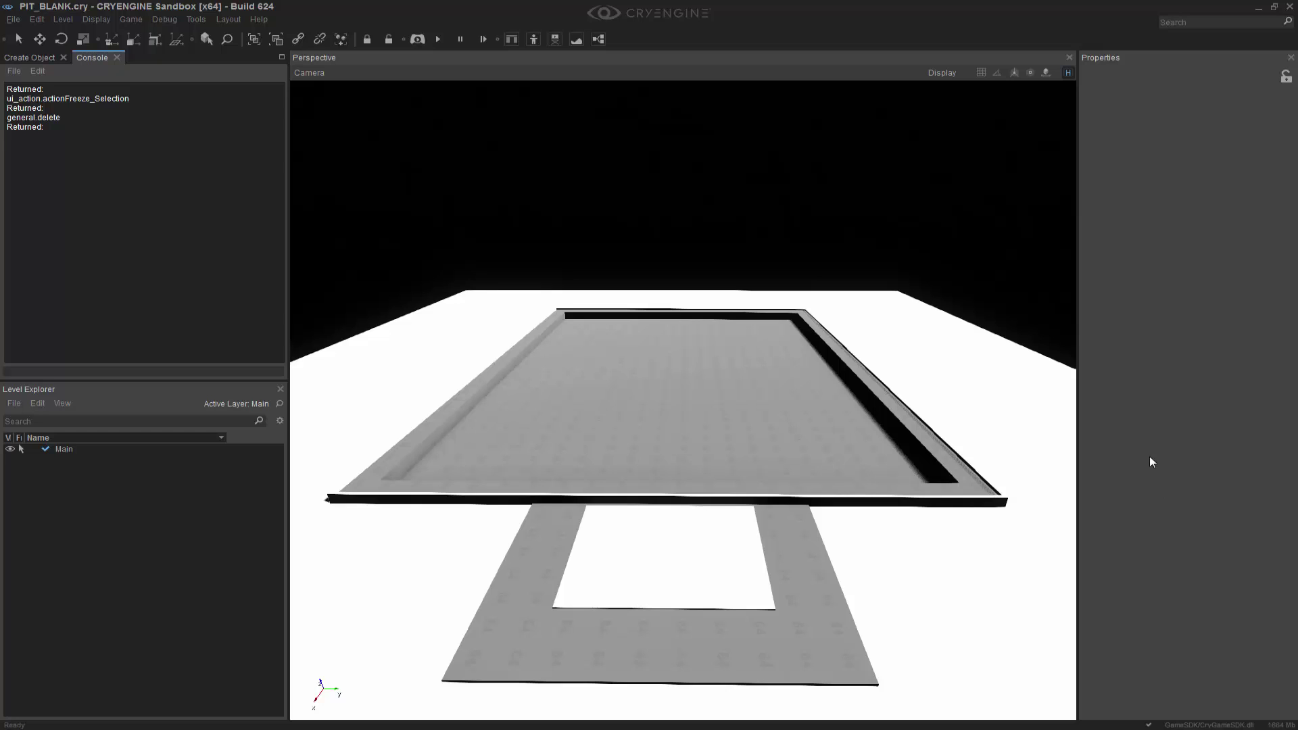
Show the Area object types for creation and turn on snapping to geometry.
left_click(27, 58)
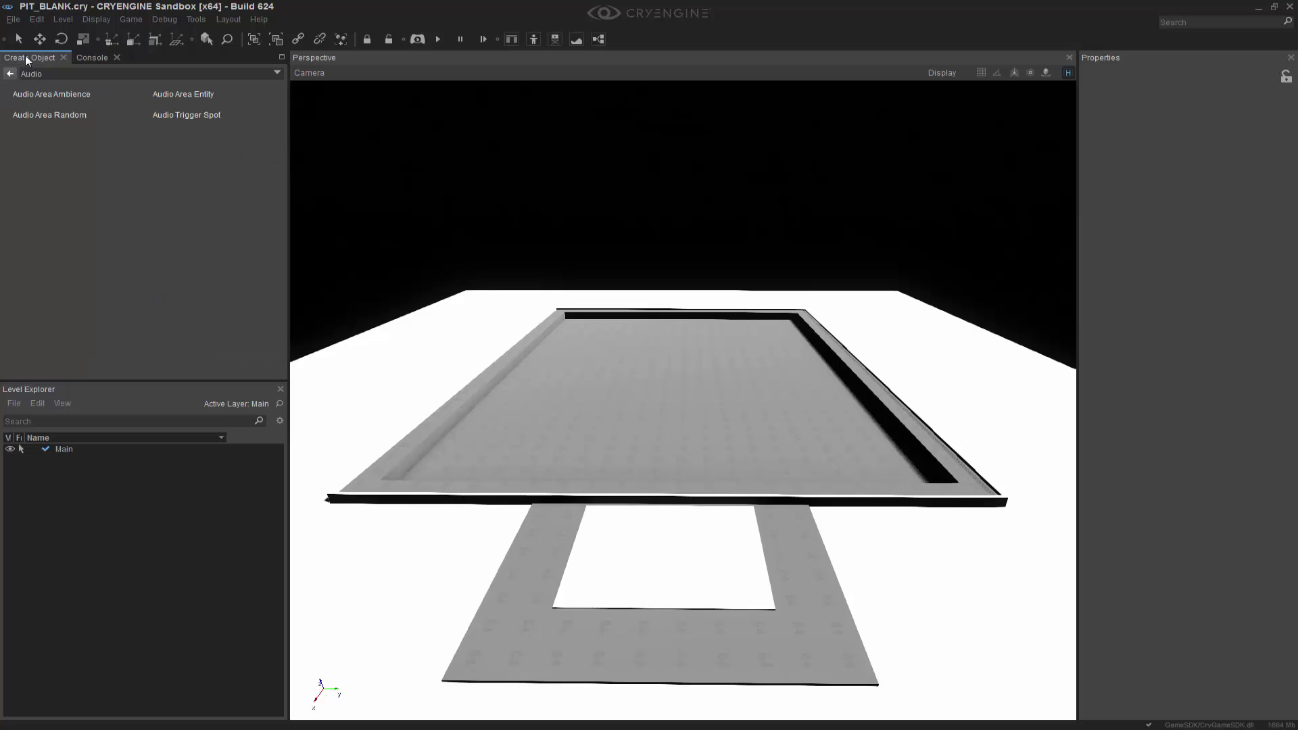
left_click(10, 74)
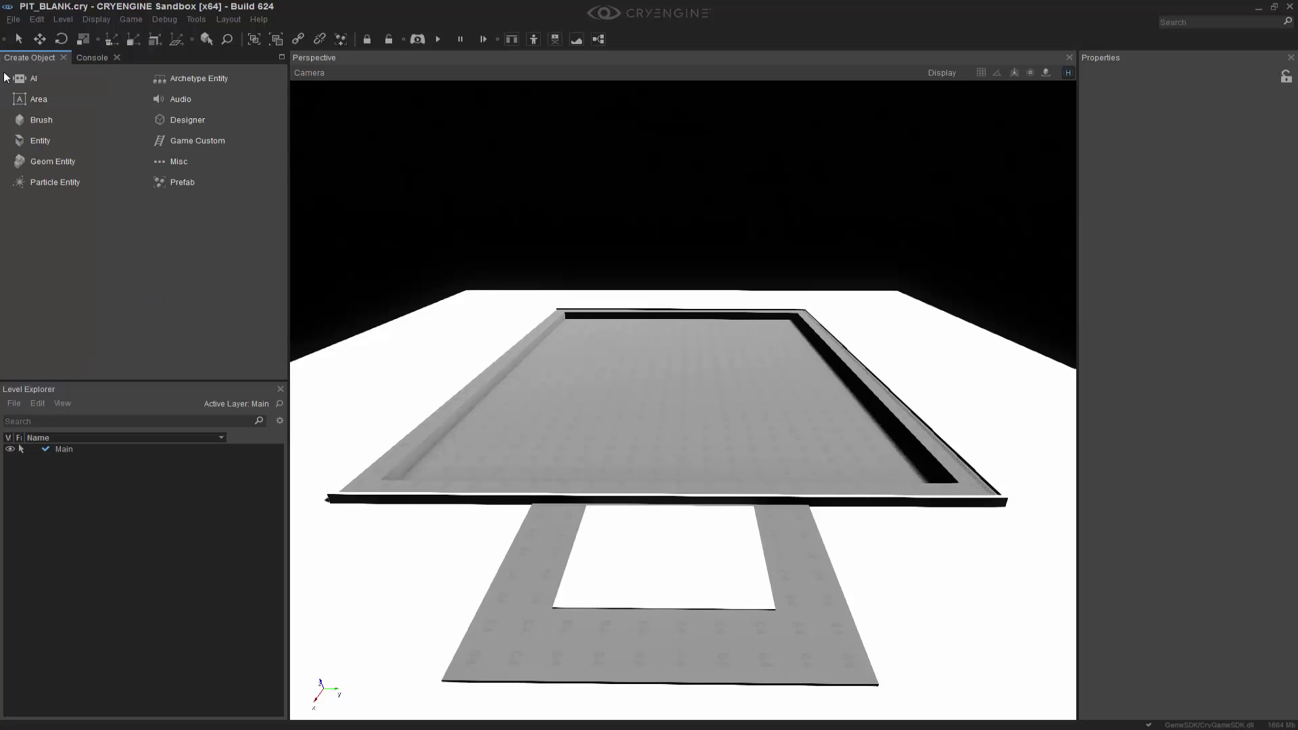
left_click(42, 100)
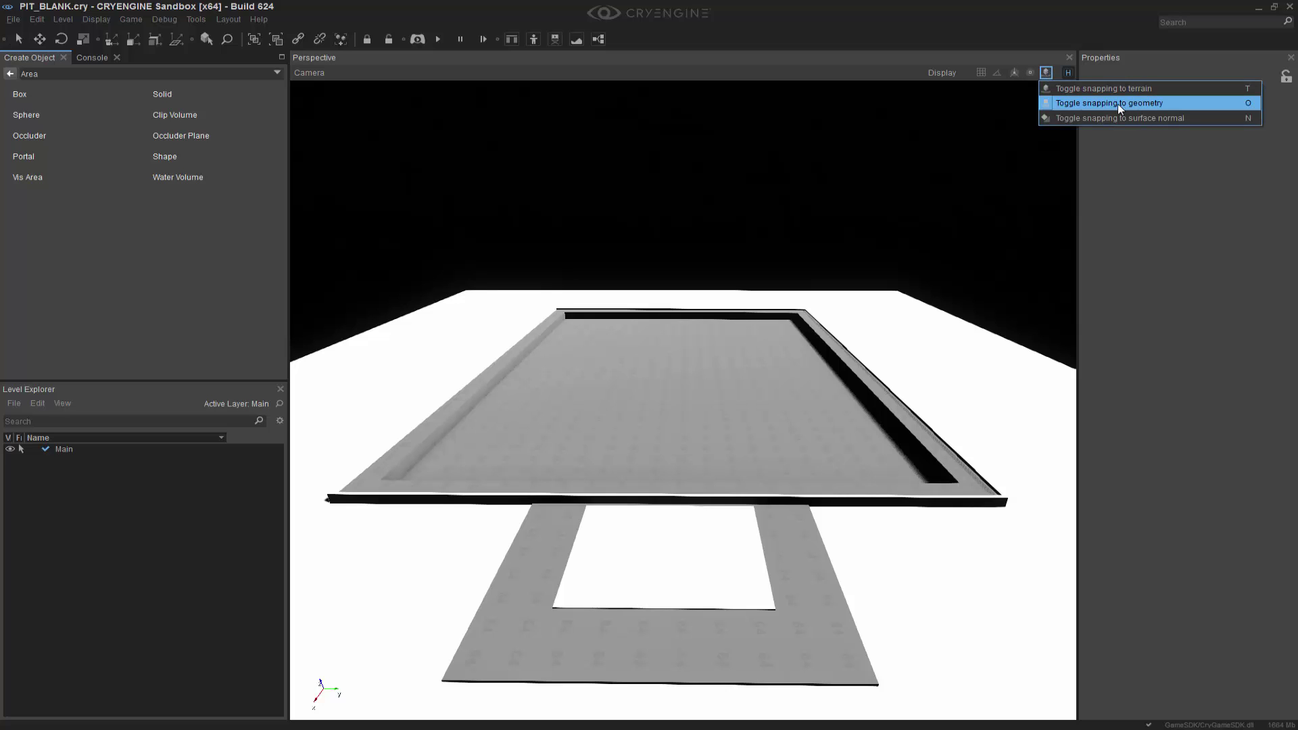
left_click(1117, 104)
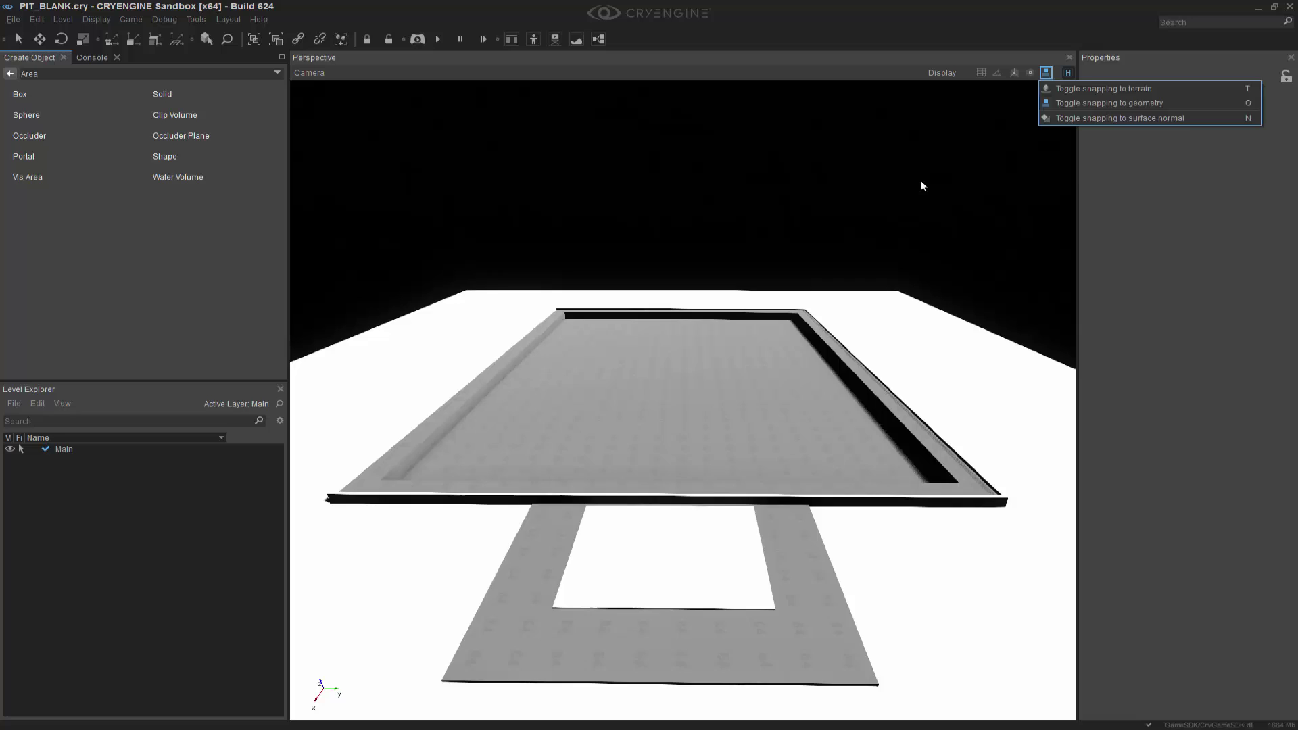
right_click_drag(919, 180, 321, 232)
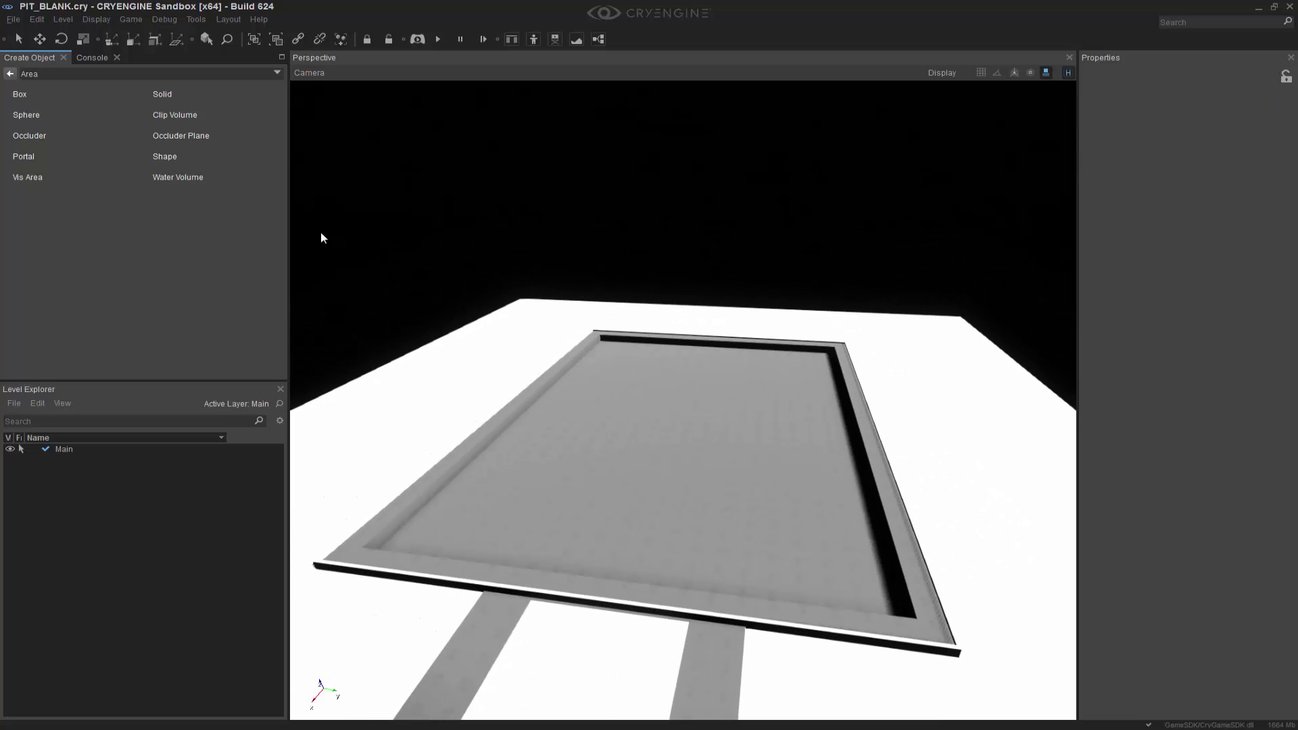
Draw a closed four-point area Shape on the floor inside the raised rim of the large platform.
left_click(167, 158)
middle_click_drag(659, 423, 659, 362)
right_click_drag(659, 422, 661, 466)
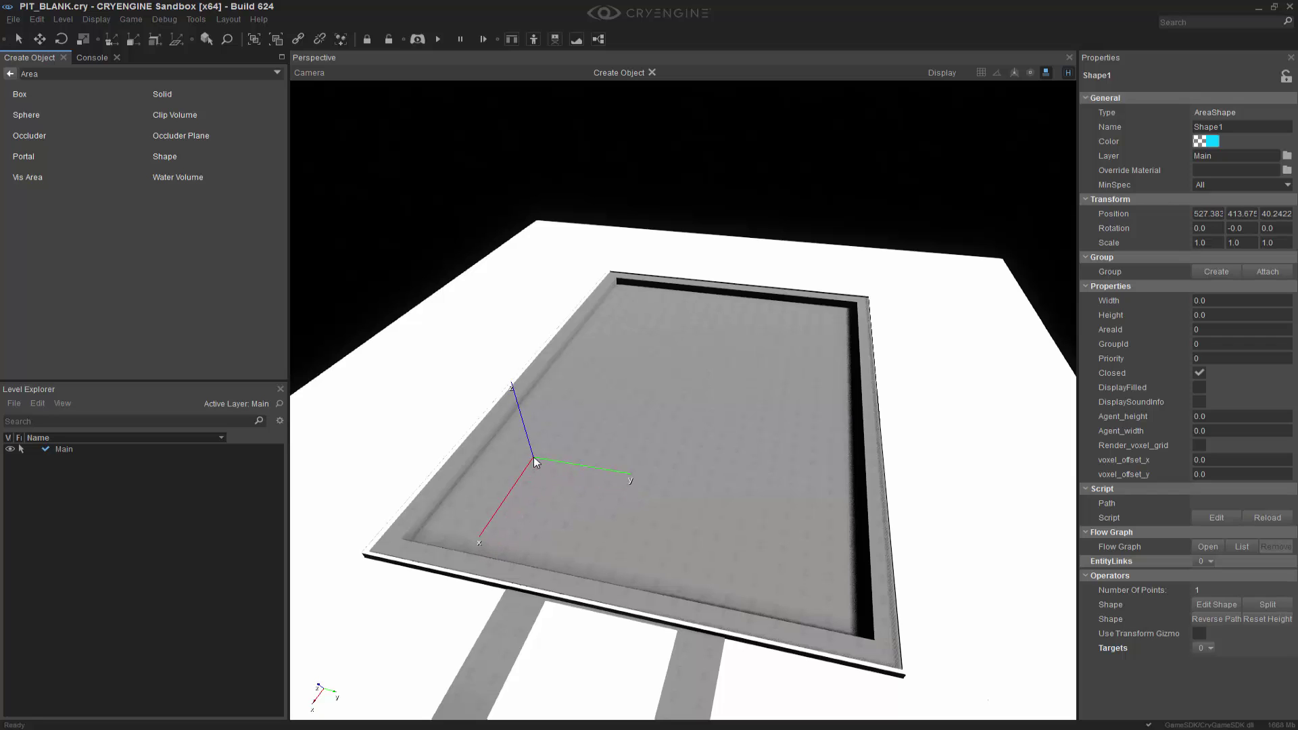
left_click(533, 457)
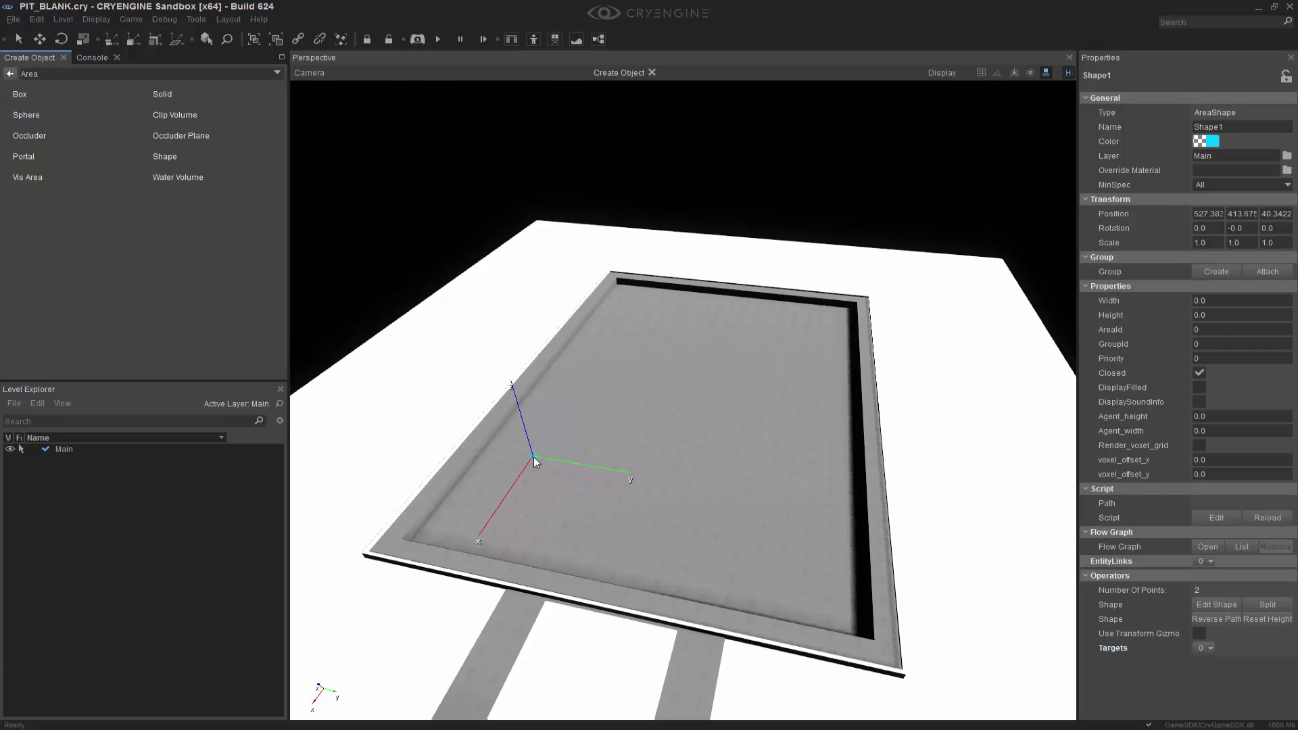
left_click(628, 308)
left_click(823, 329)
double_click(805, 501)
right_click_drag(815, 504, 796, 472)
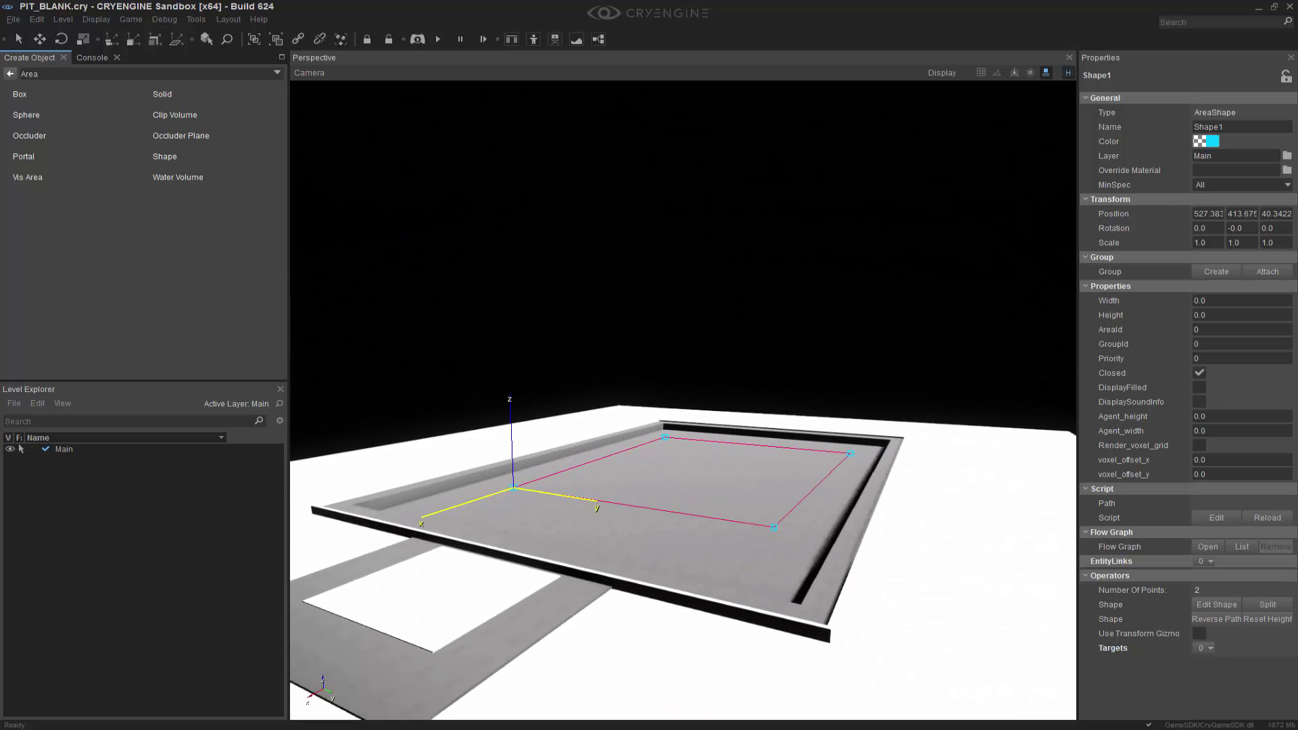
Rename the new area shape to AAE_SHAPE.
left_click(1252, 125)
type("A")
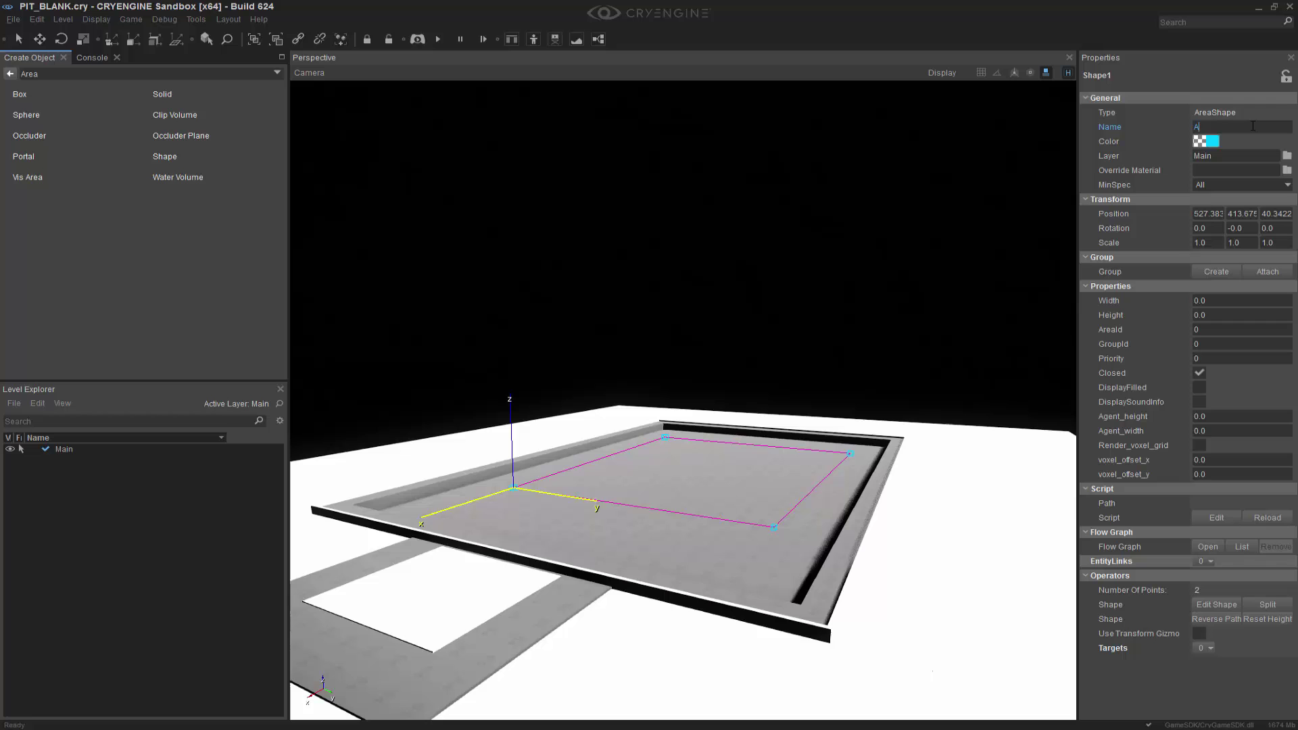
type("AE_SHAPE")
key("Return")
right_click_drag(875, 255, 842, 296)
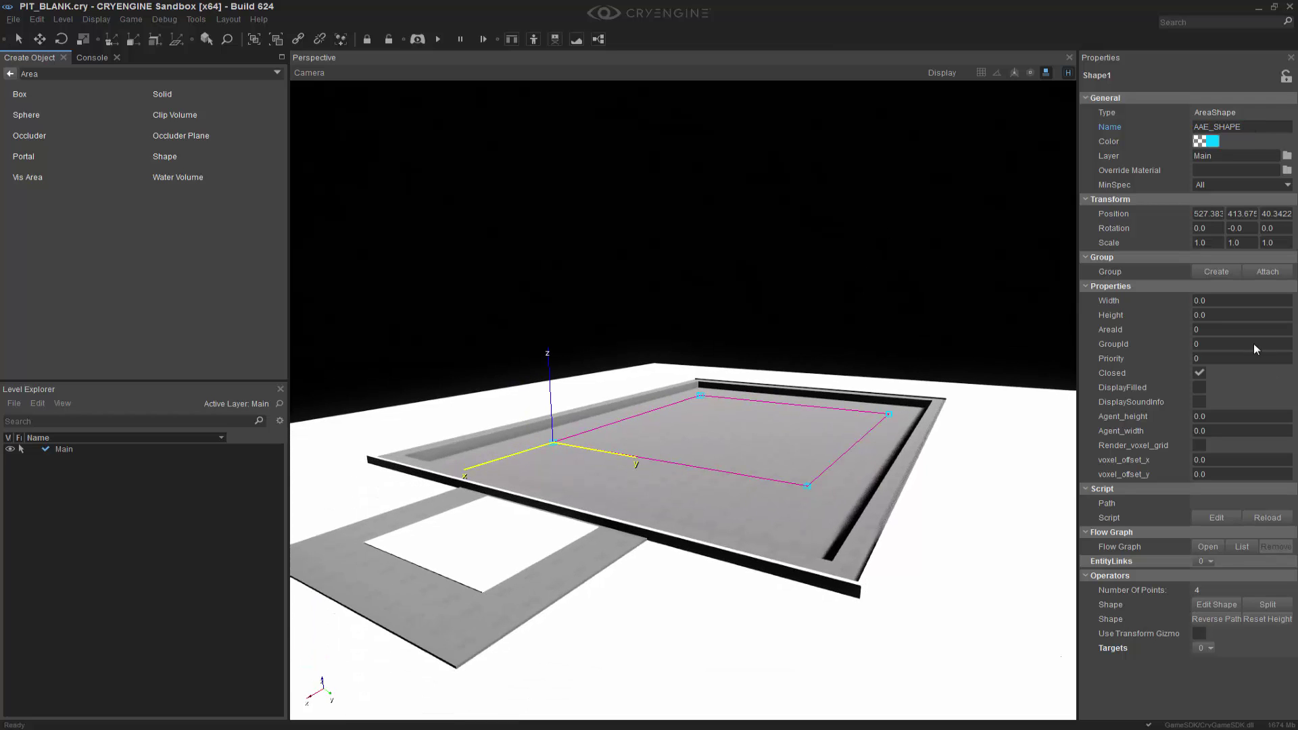
Set the area shape's Height to 5.
left_click(1219, 316)
type("5")
key("Return")
right_click_drag(822, 305, 864, 308)
key("a")
key("w")
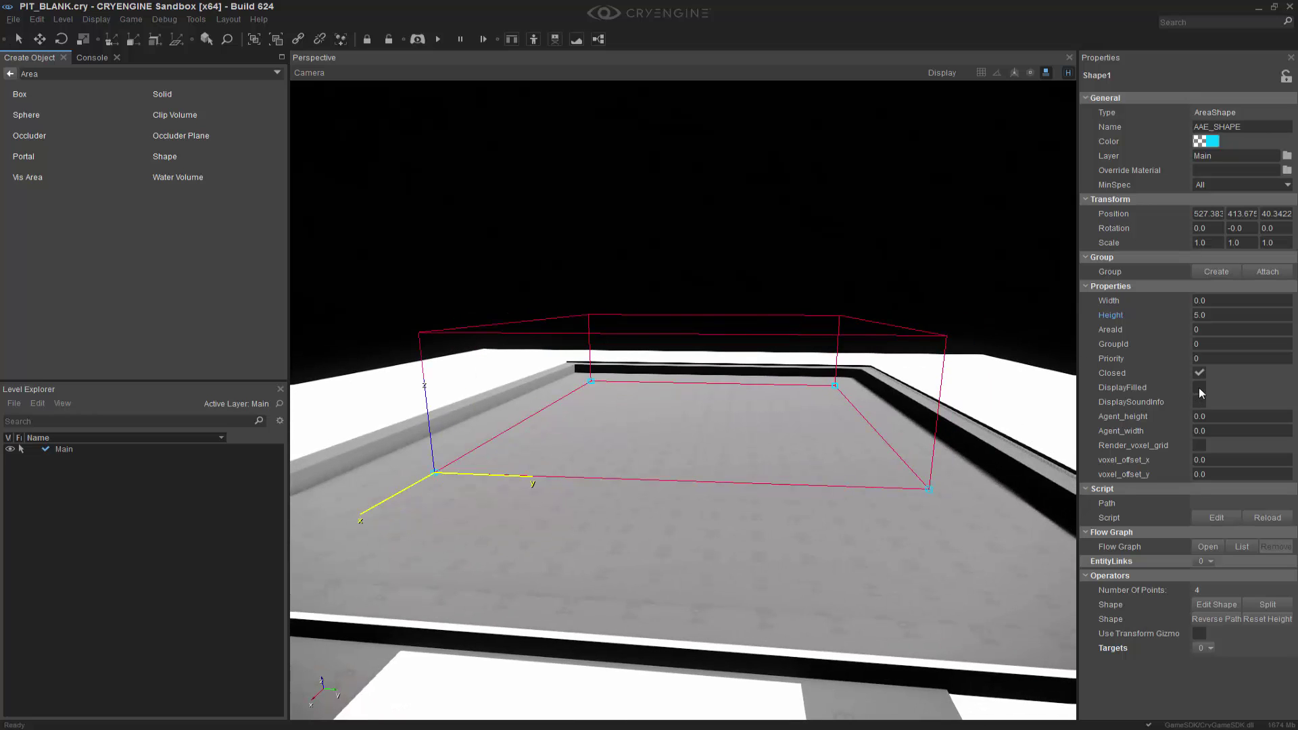
Enable DisplayFilled for the area shape and deselect it.
left_click(1199, 387)
key("s")
key("d")
right_click_drag(933, 307, 926, 290)
left_click(928, 308)
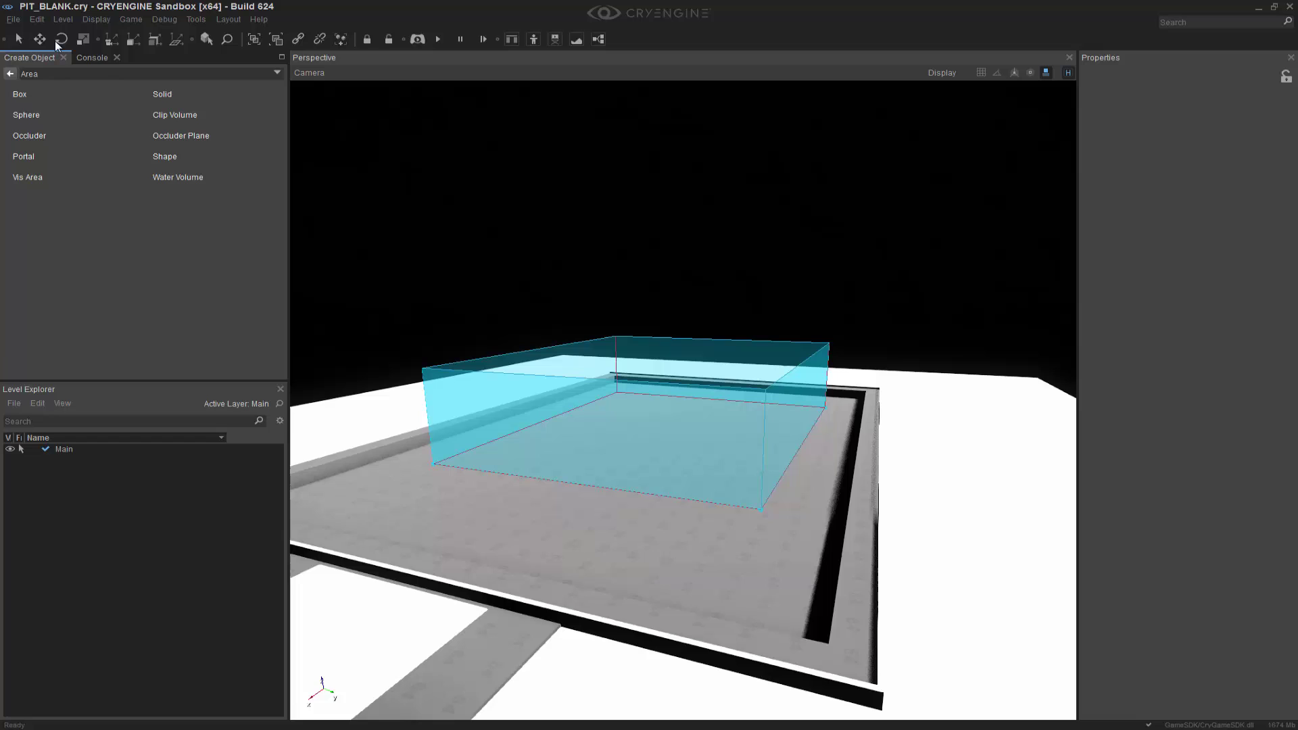
Turn on the audio debug overlay by running the console command s_DrawAudioDebug abcde.
left_click(91, 58)
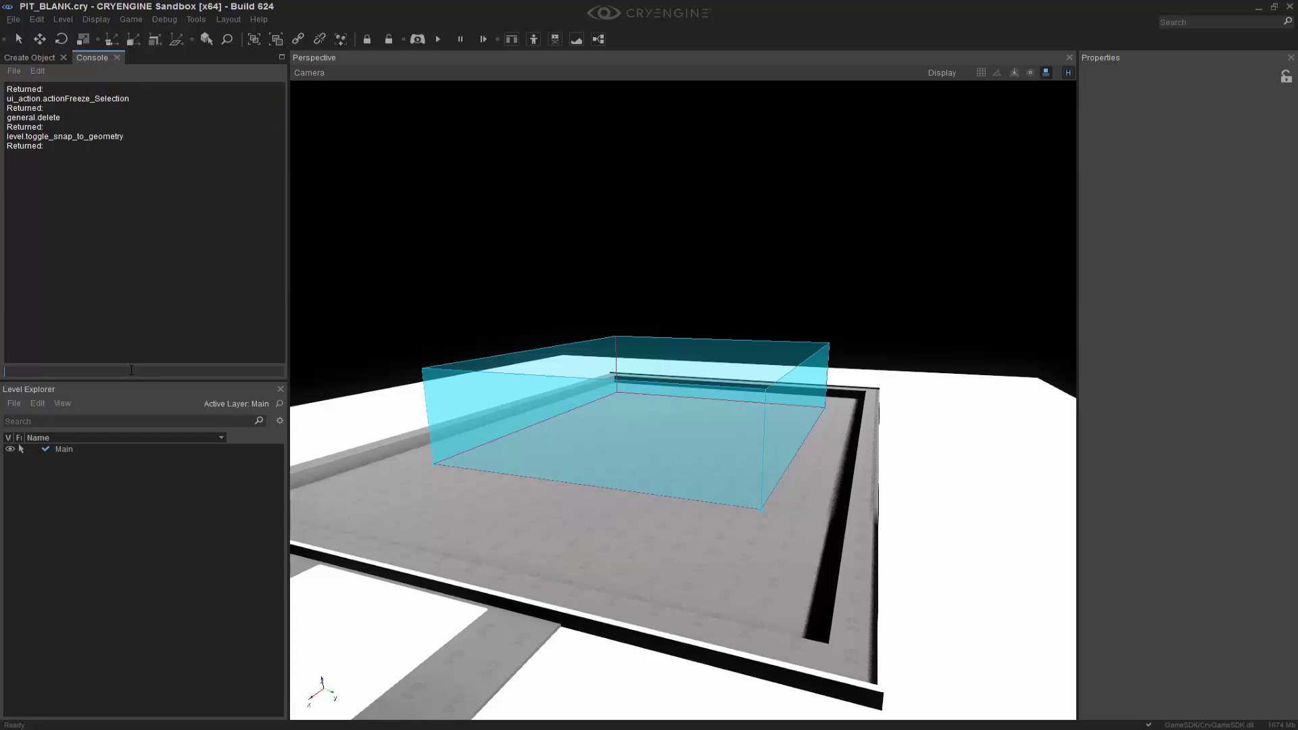
type("draw")
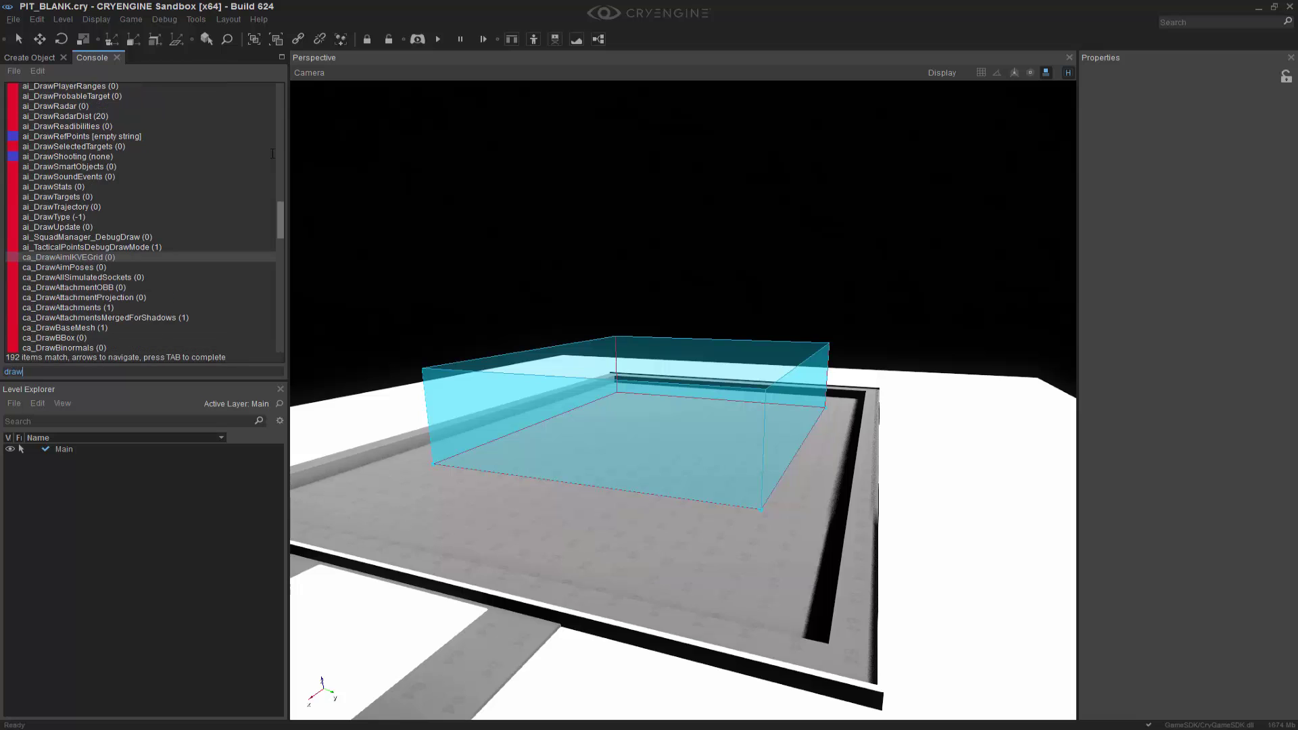
type("audio")
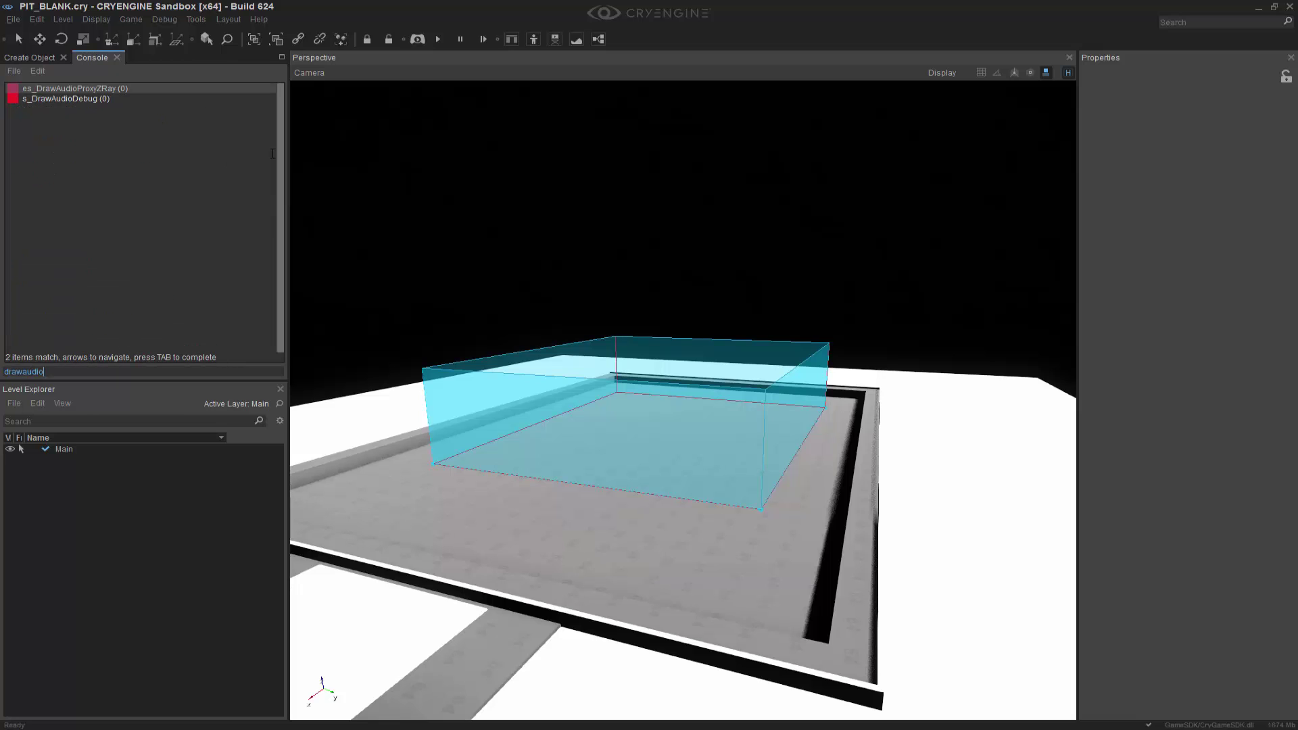
left_click(99, 98)
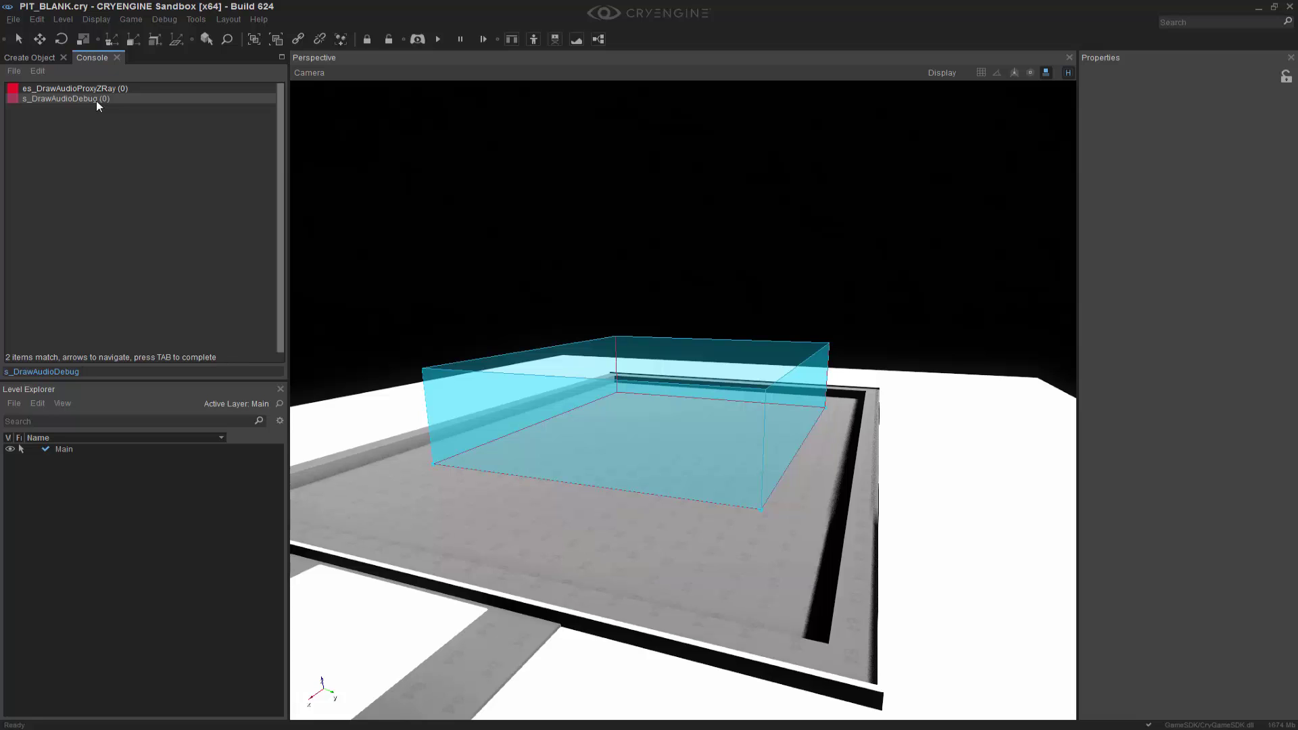
type("abcd")
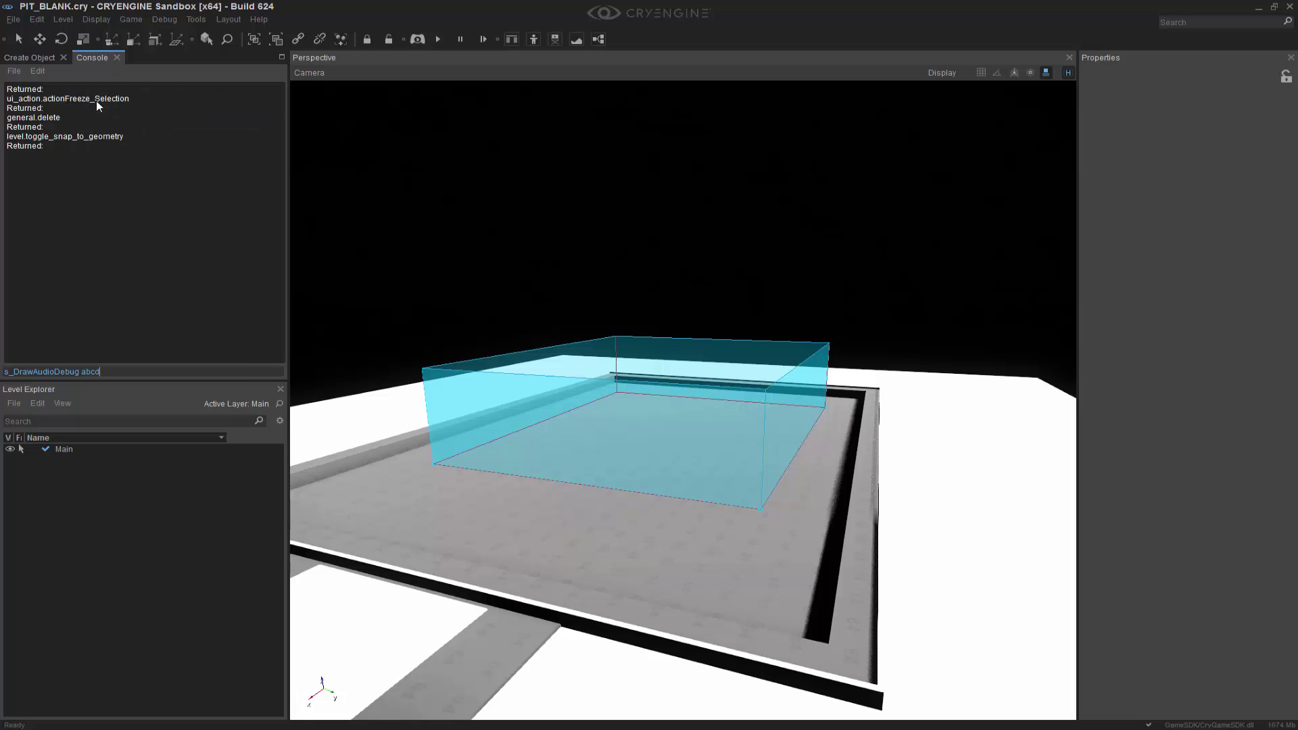
type("e")
key("Return")
right_click_drag(797, 281, 904, 261)
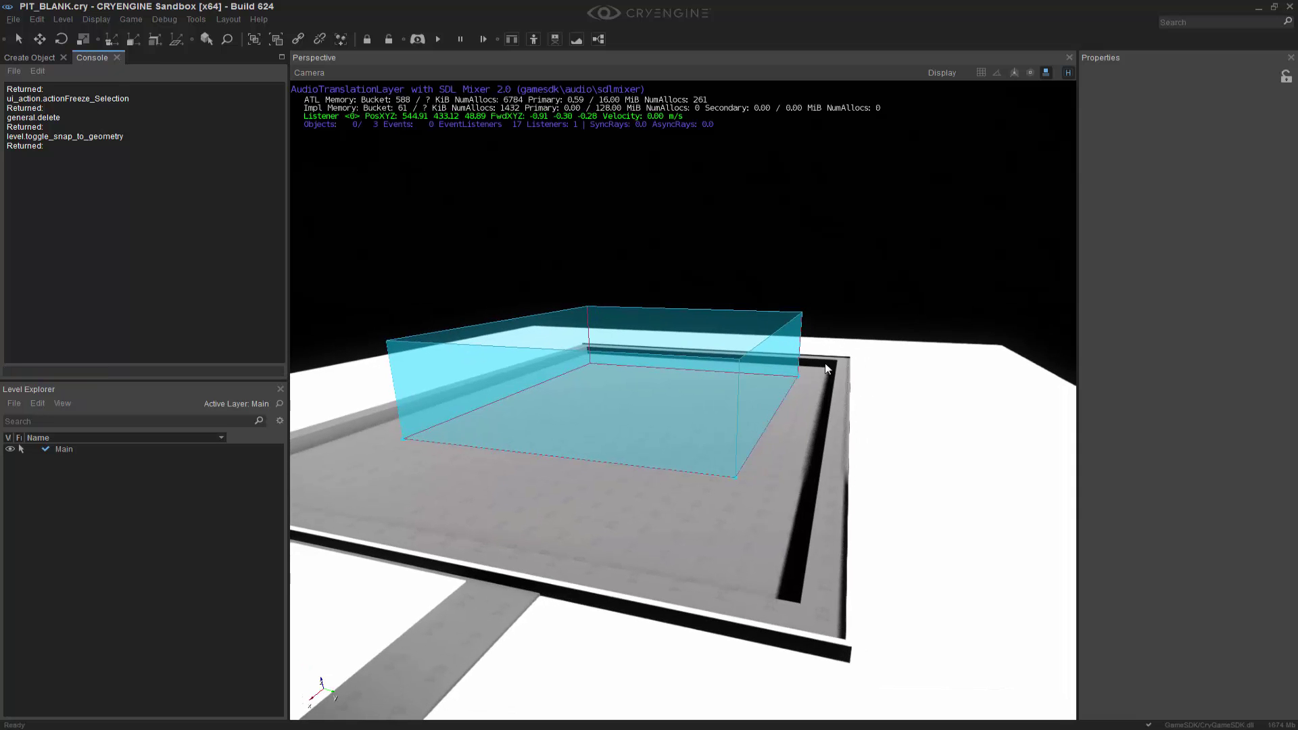
middle_click_drag(904, 261, 935, 230)
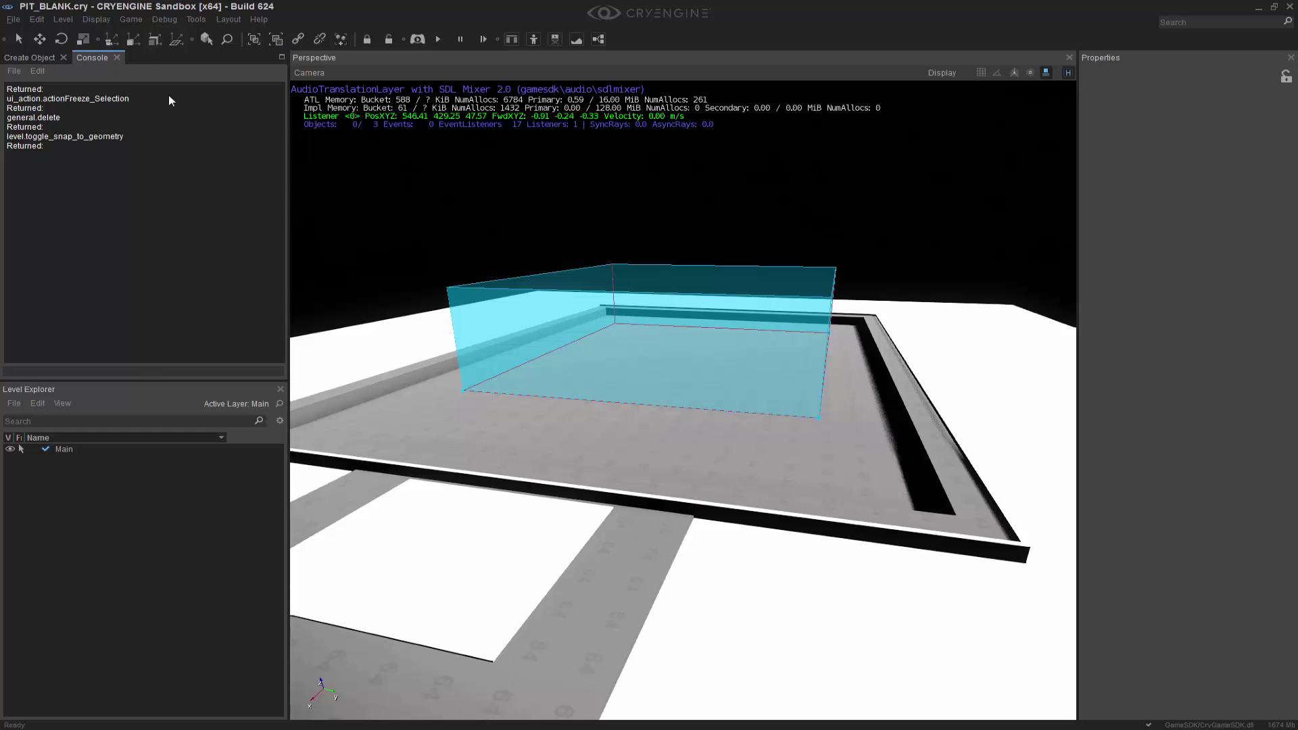
Switch the audio middleware to Wwise by running the console command s_AudioImplName CryAudioImplWwise.
type("impl")
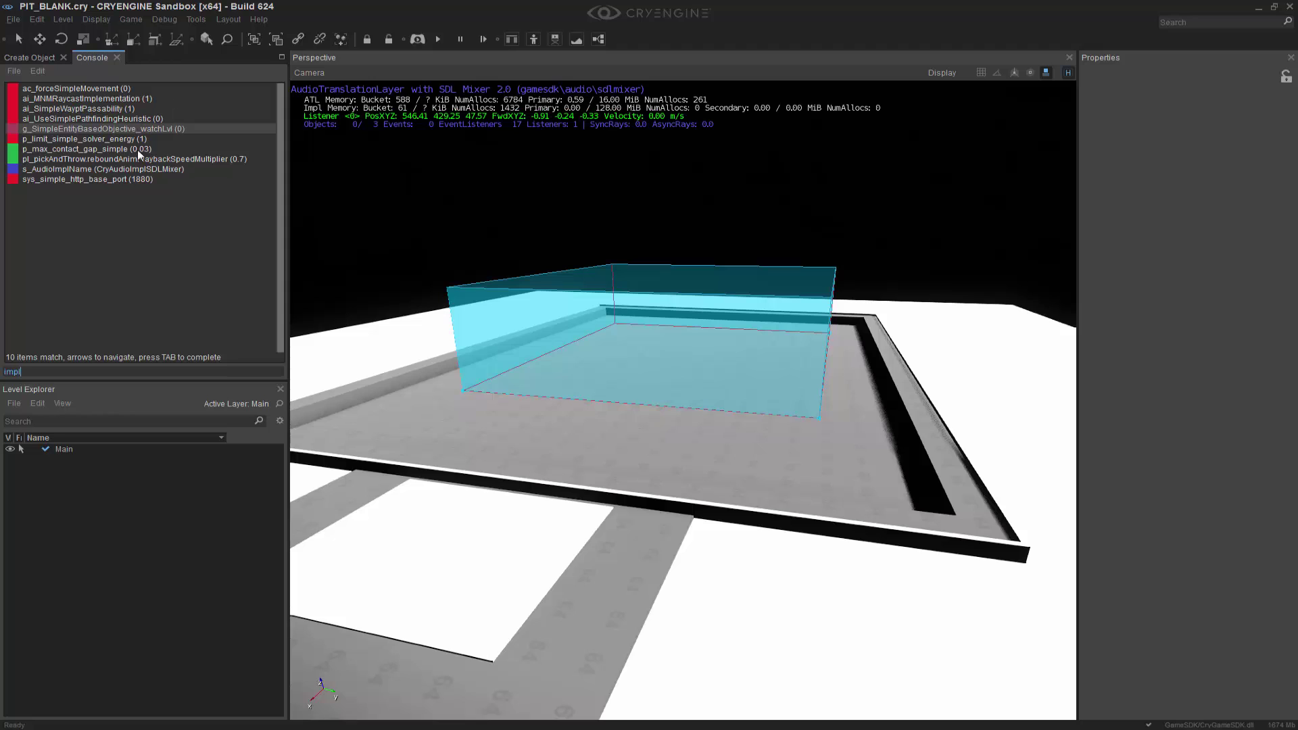
left_click(76, 171)
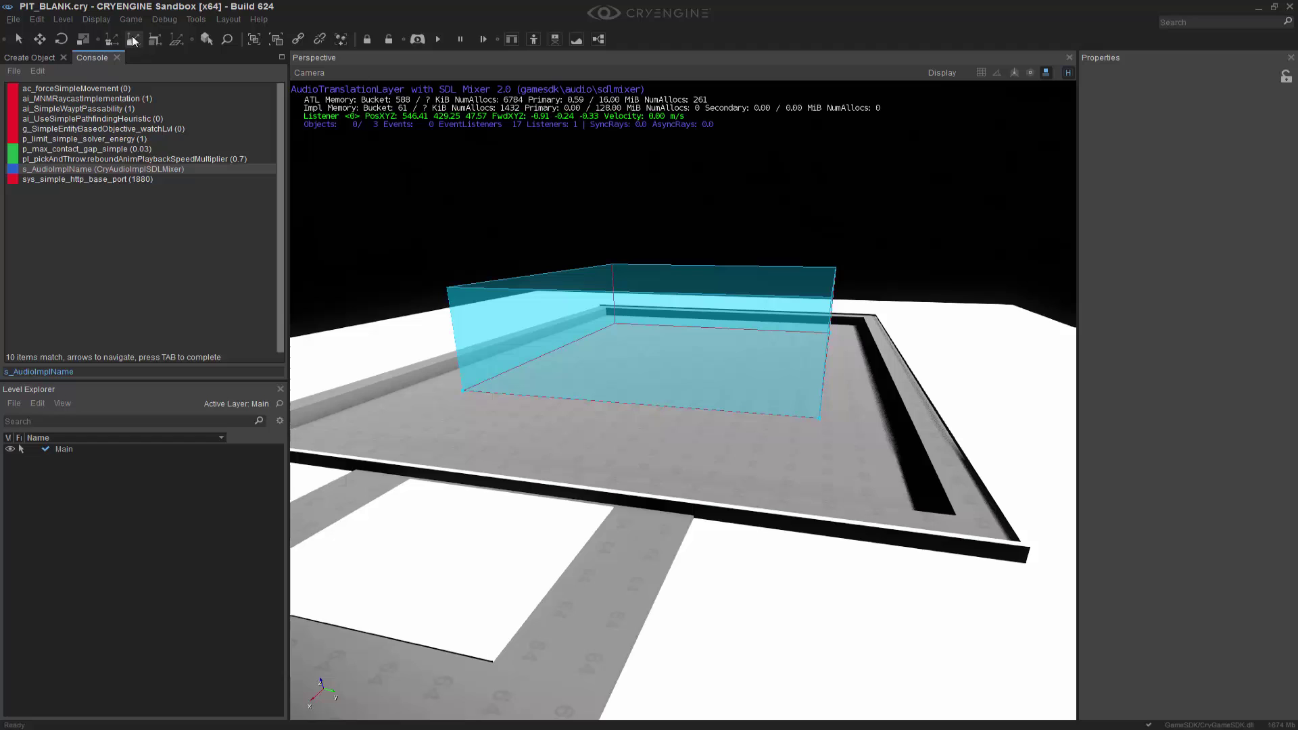
type("CryA")
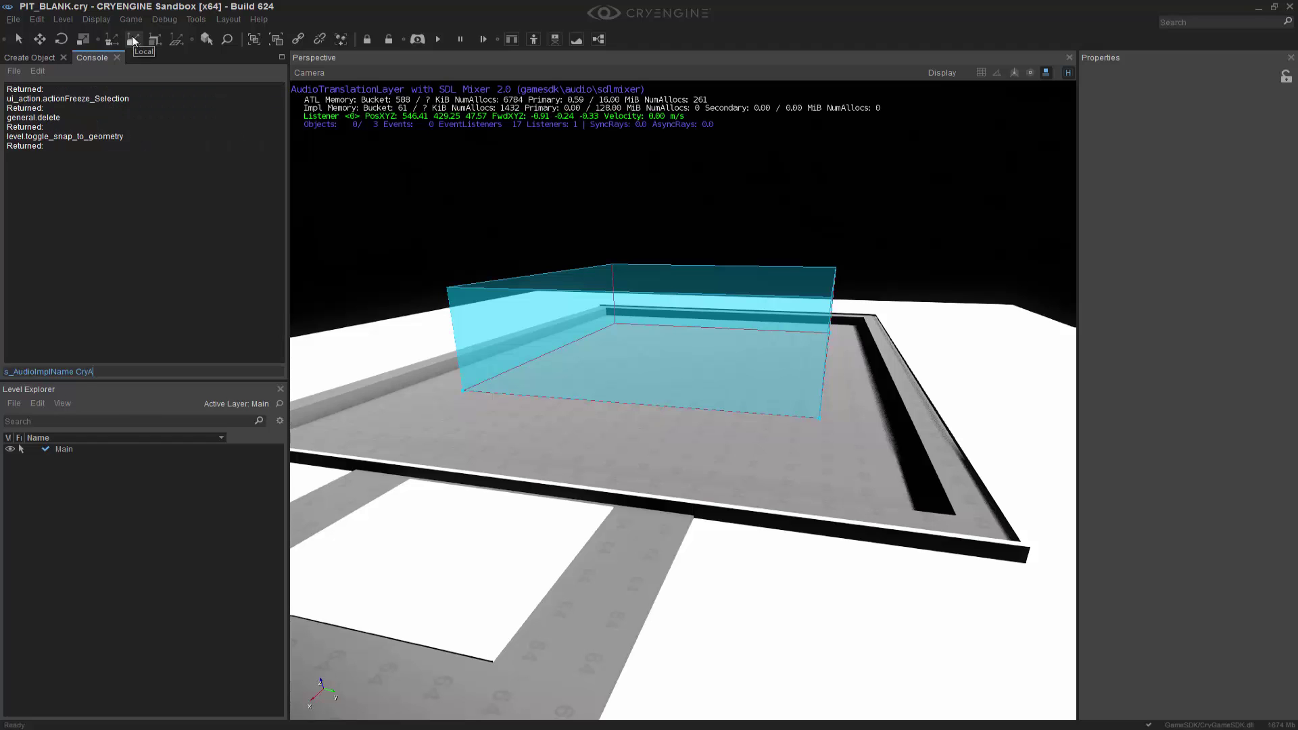
type("udioImplWwise")
key("Return")
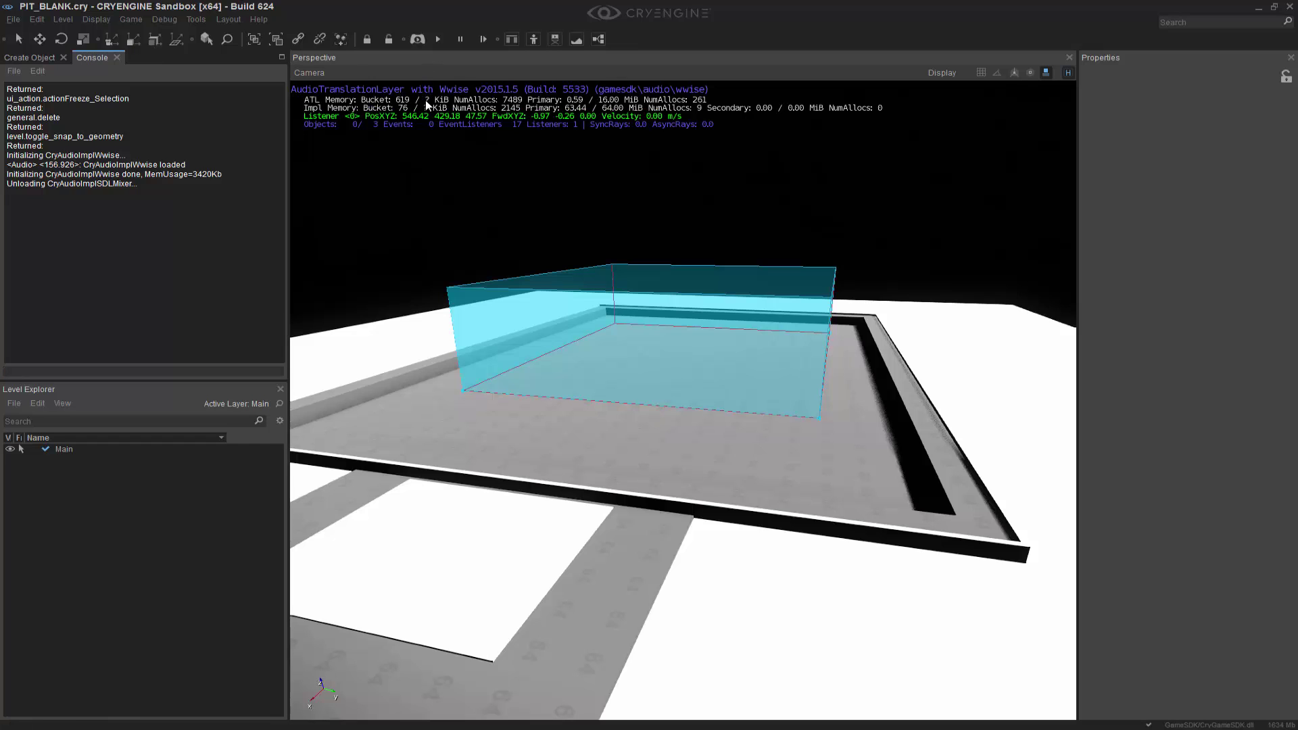
right_click_drag(724, 252, 720, 277)
middle_click_drag(853, 250, 879, 221)
right_click_drag(879, 222, 860, 222)
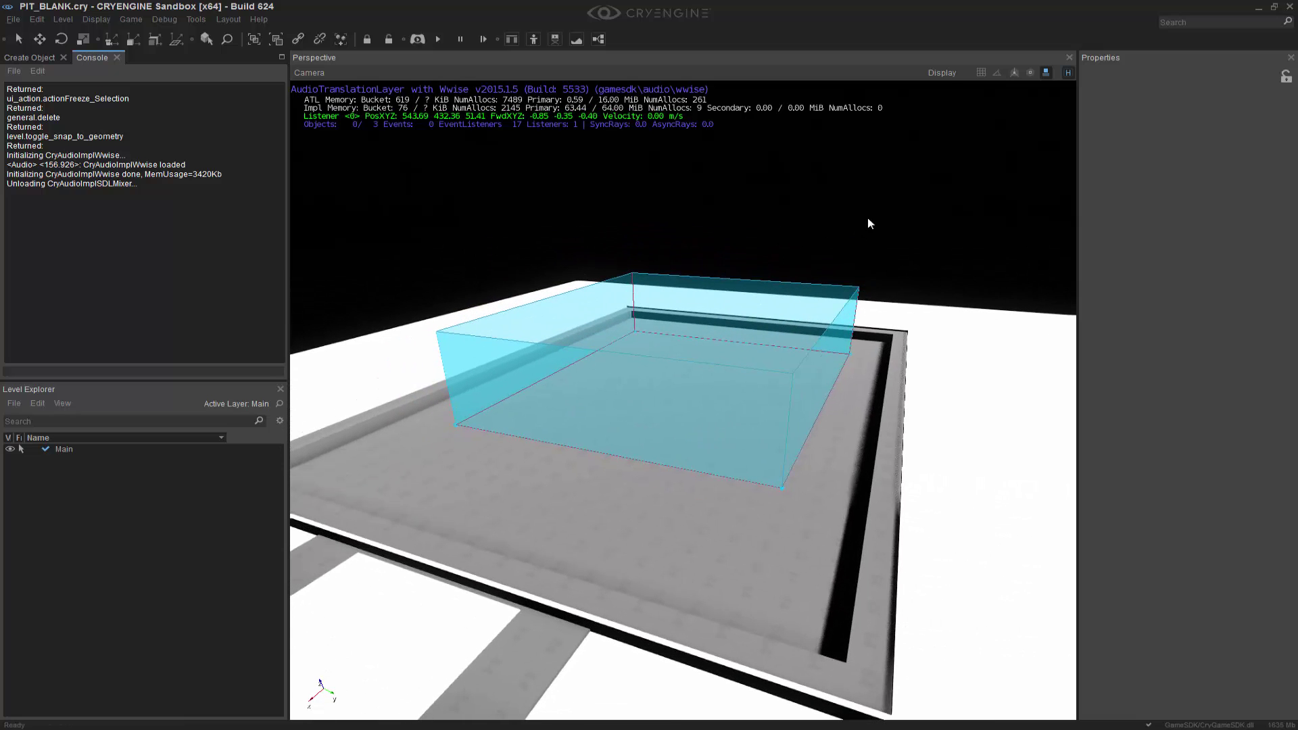
Place an Audio Area Entity on the platform floor just outside the filled area shape.
left_click(27, 56)
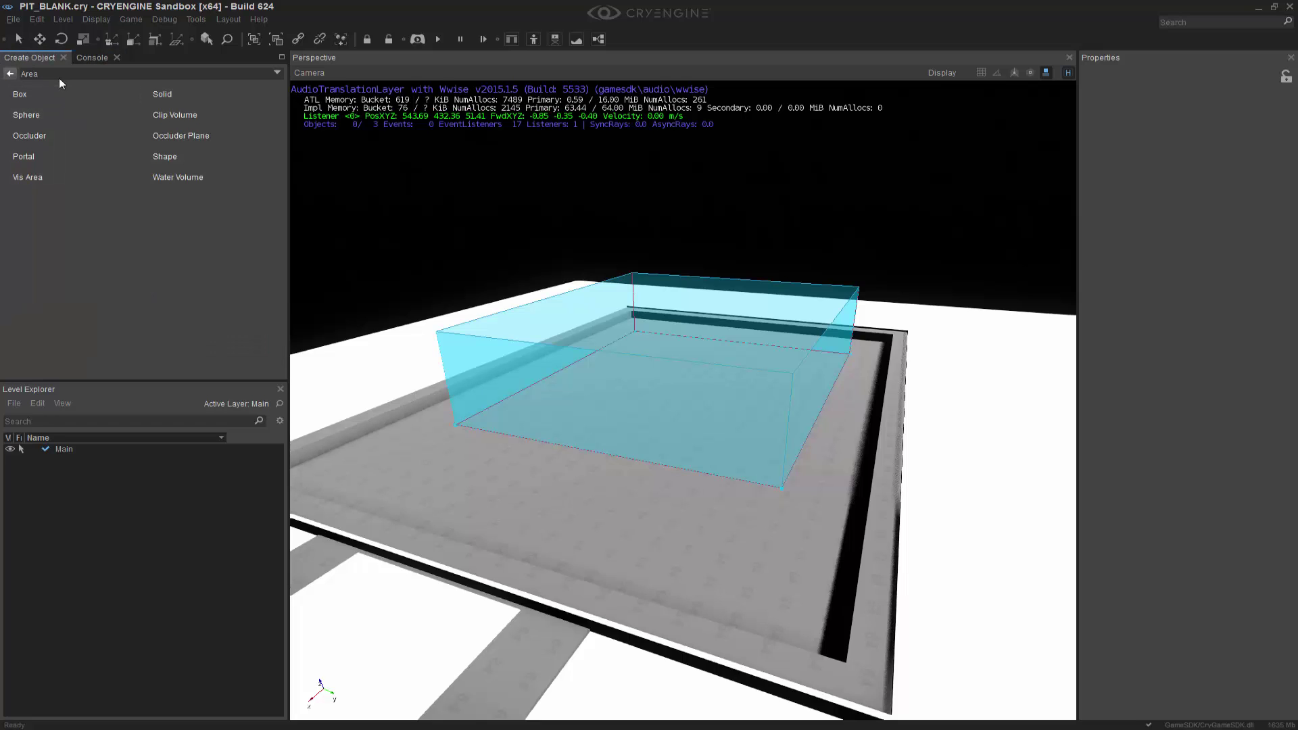
left_click(11, 75)
left_click(181, 99)
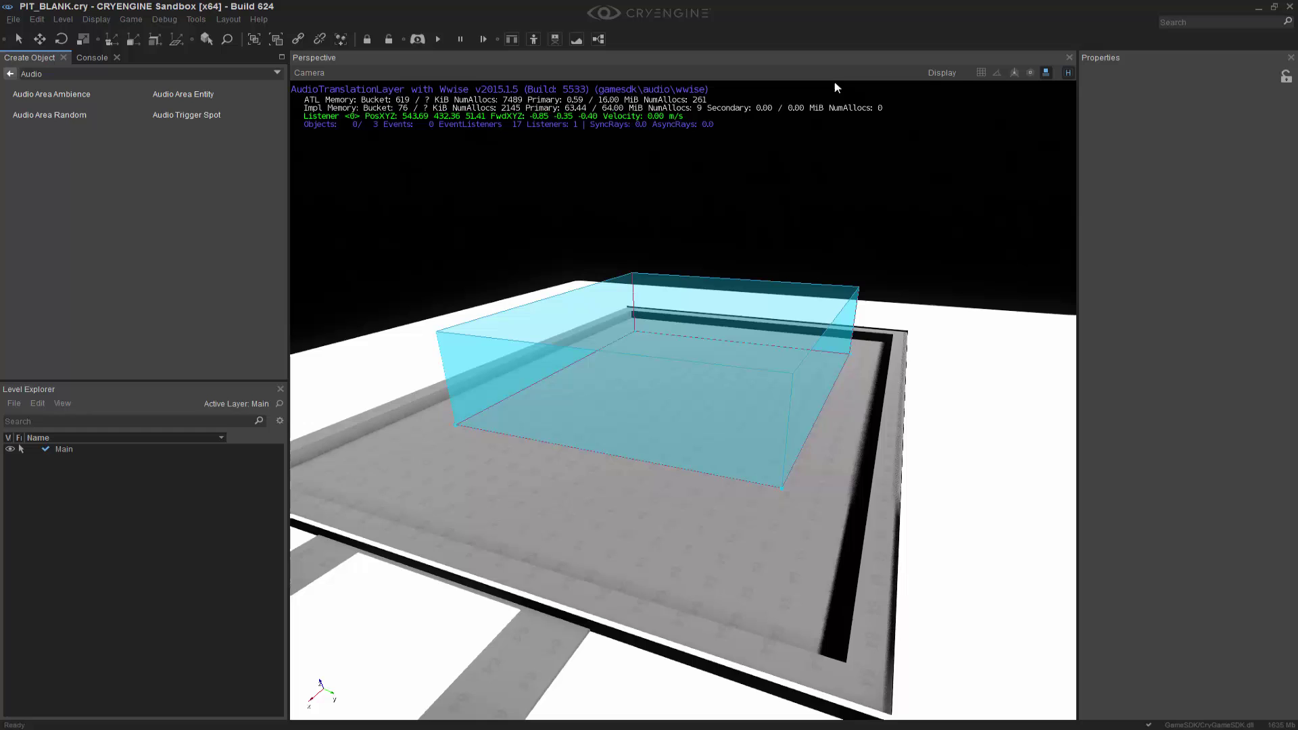
left_click(196, 98)
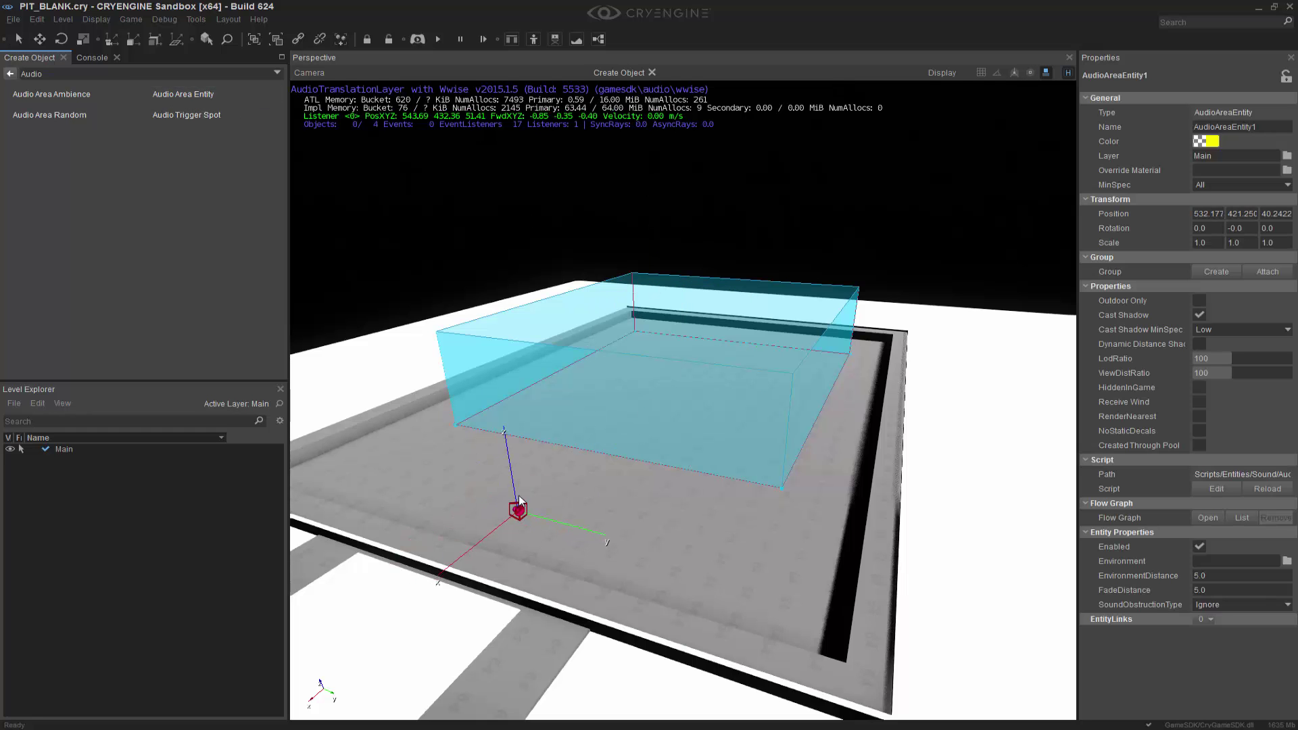
left_click(525, 496)
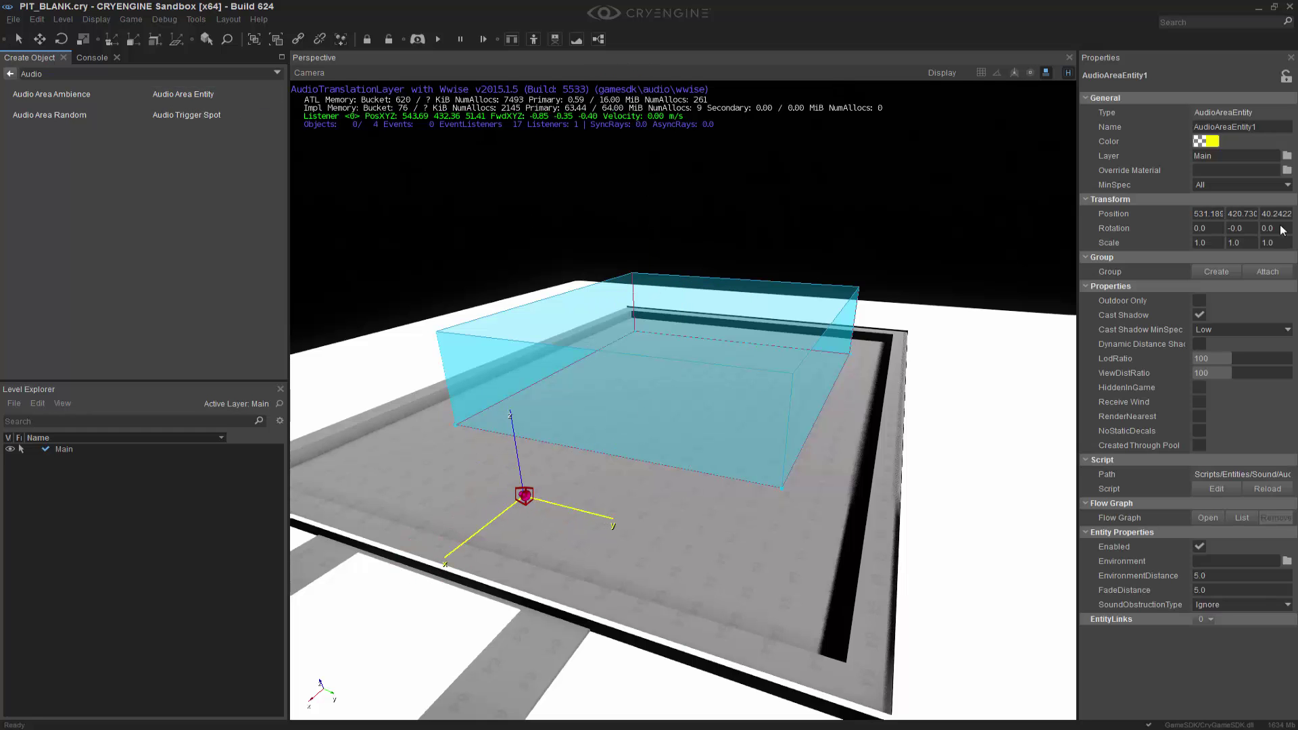
Turn off geometry snapping and raise the audio area entity above the platform to a Z position of about 51.26.
left_click(1044, 71)
right_click_drag(756, 352, 762, 358)
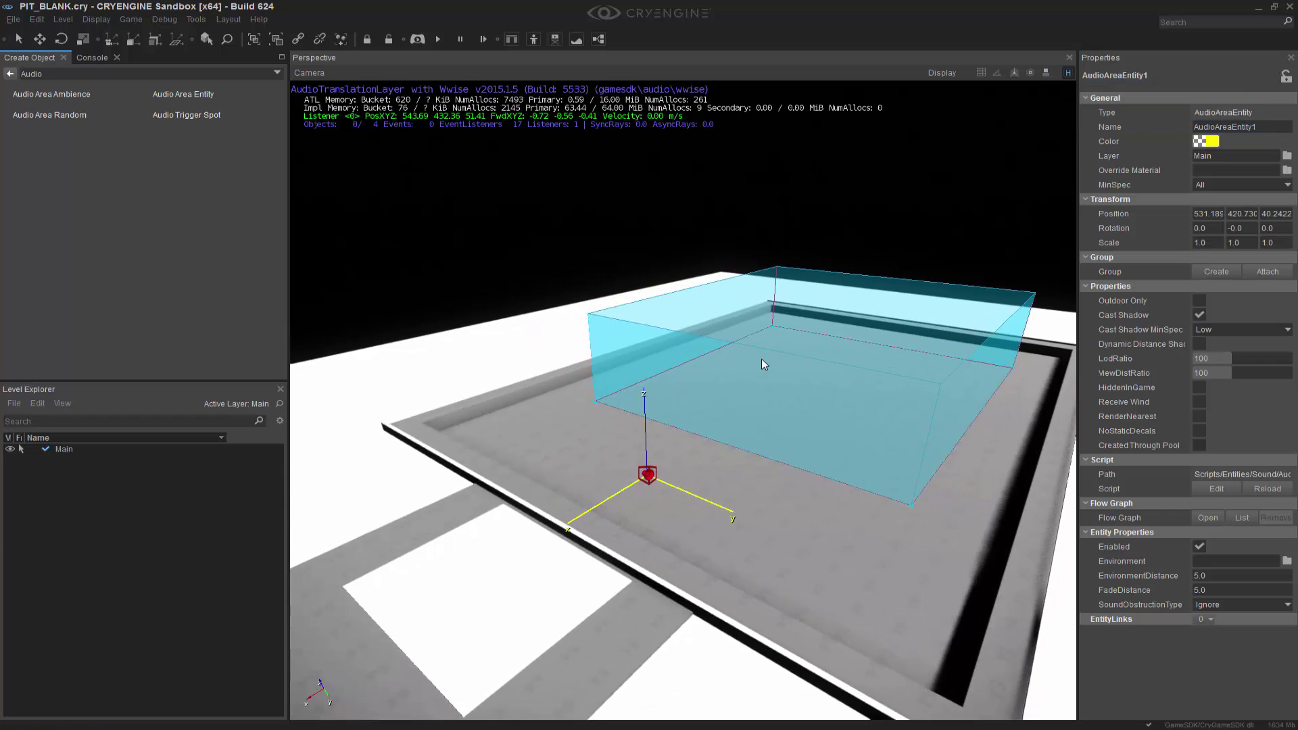
middle_click_drag(761, 358, 745, 374)
key("2")
right_click_drag(676, 379, 672, 370)
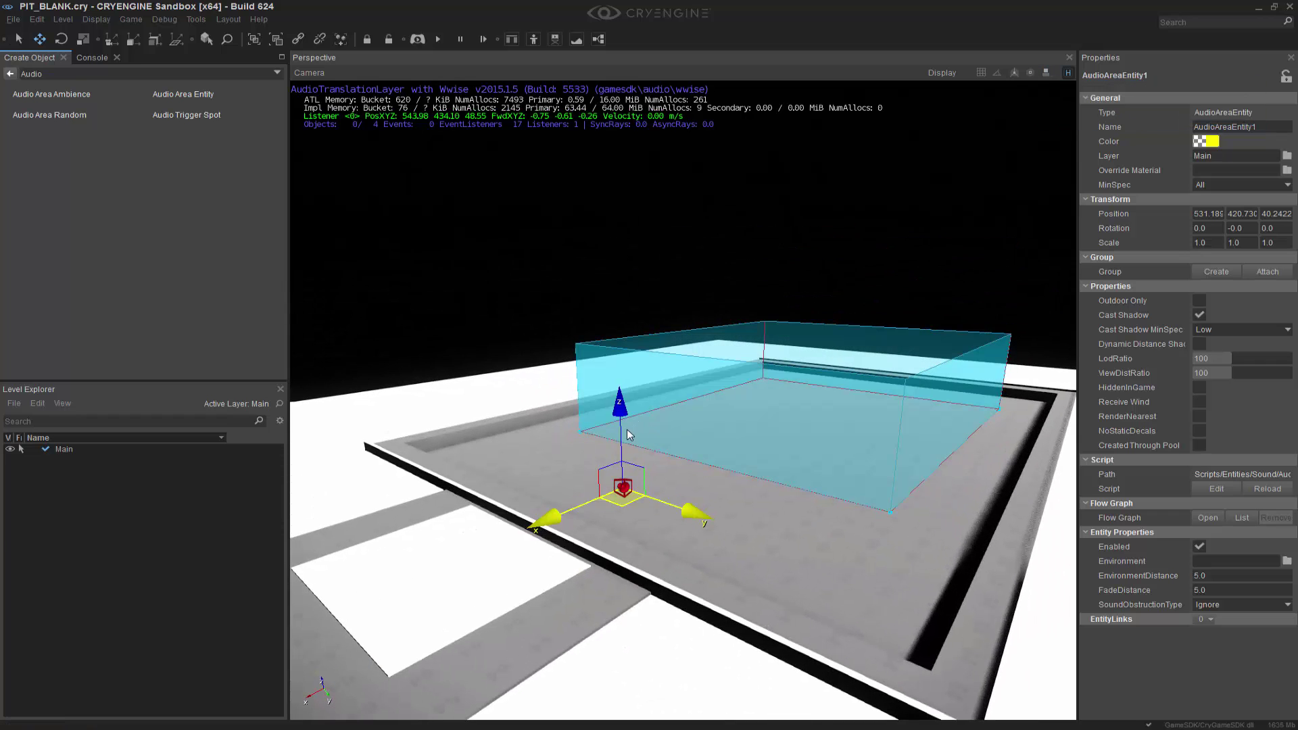
left_click_drag(623, 436, 640, 141)
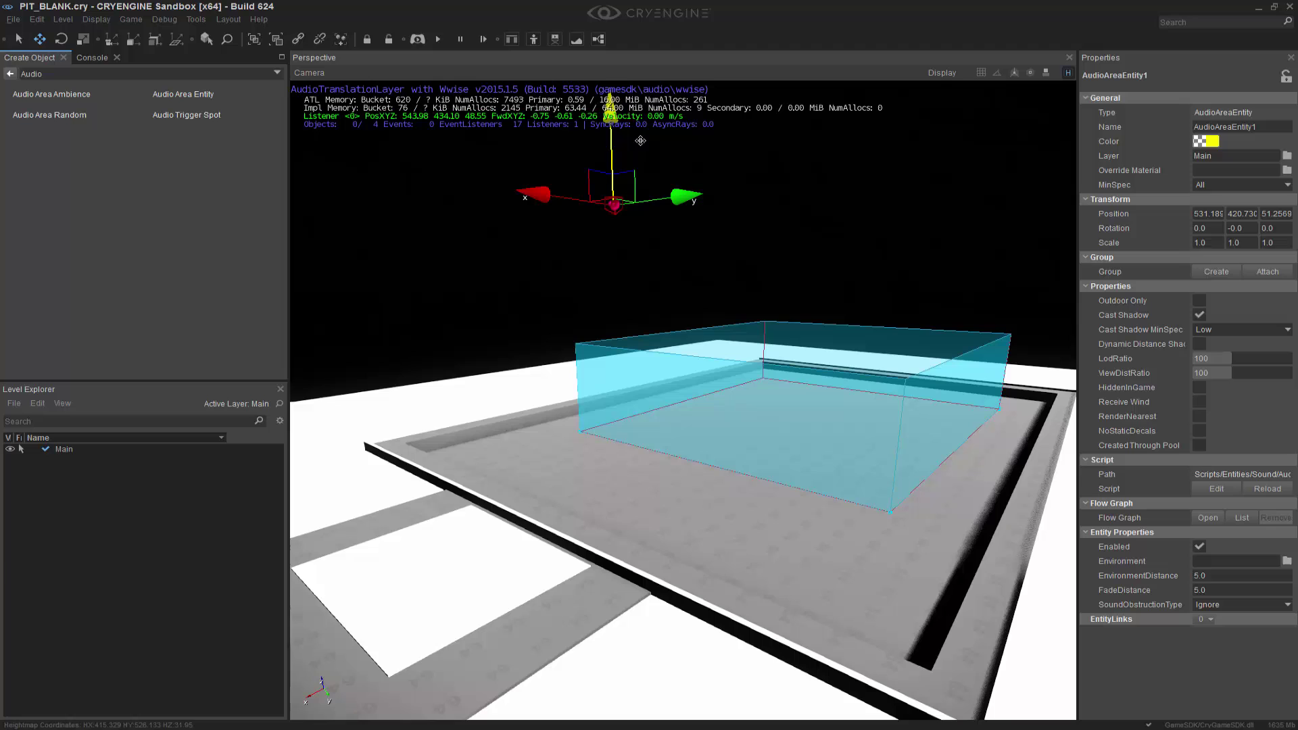
Rename the audio area entity to AAE_TUT.
left_click(1276, 129)
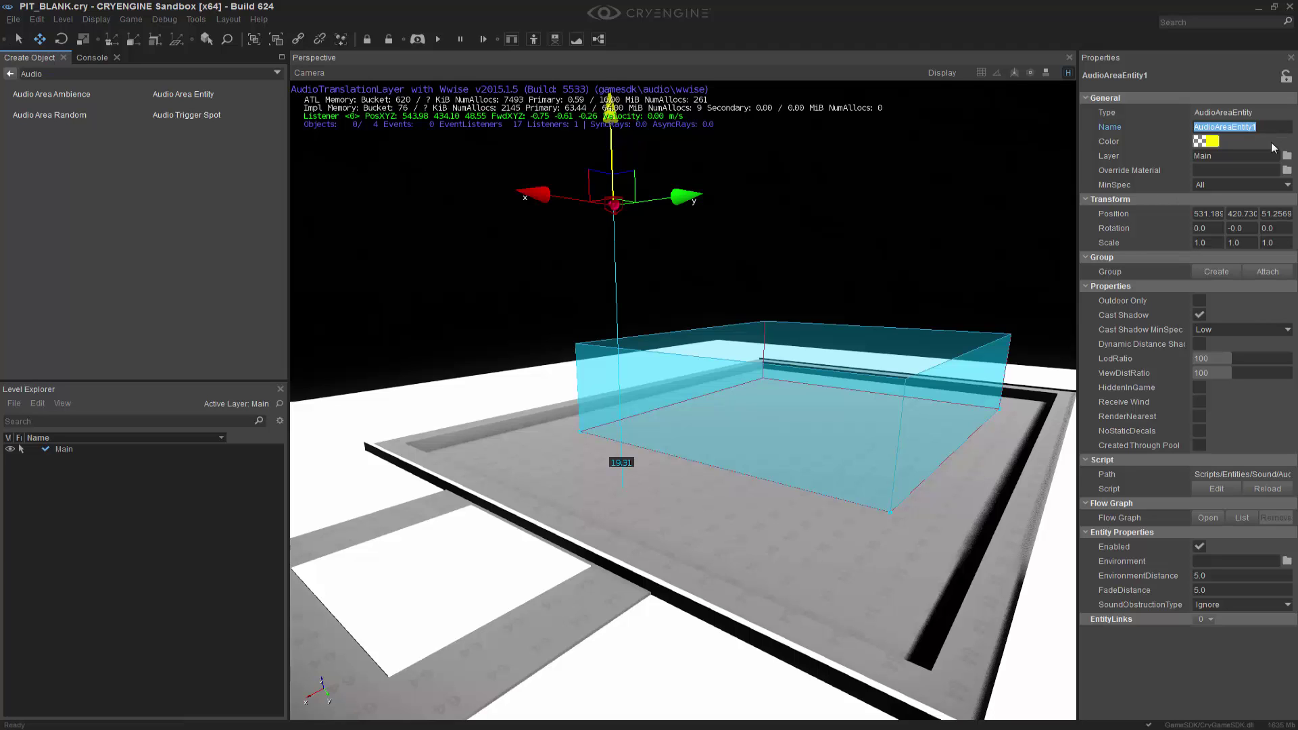
type("AAE_TUT")
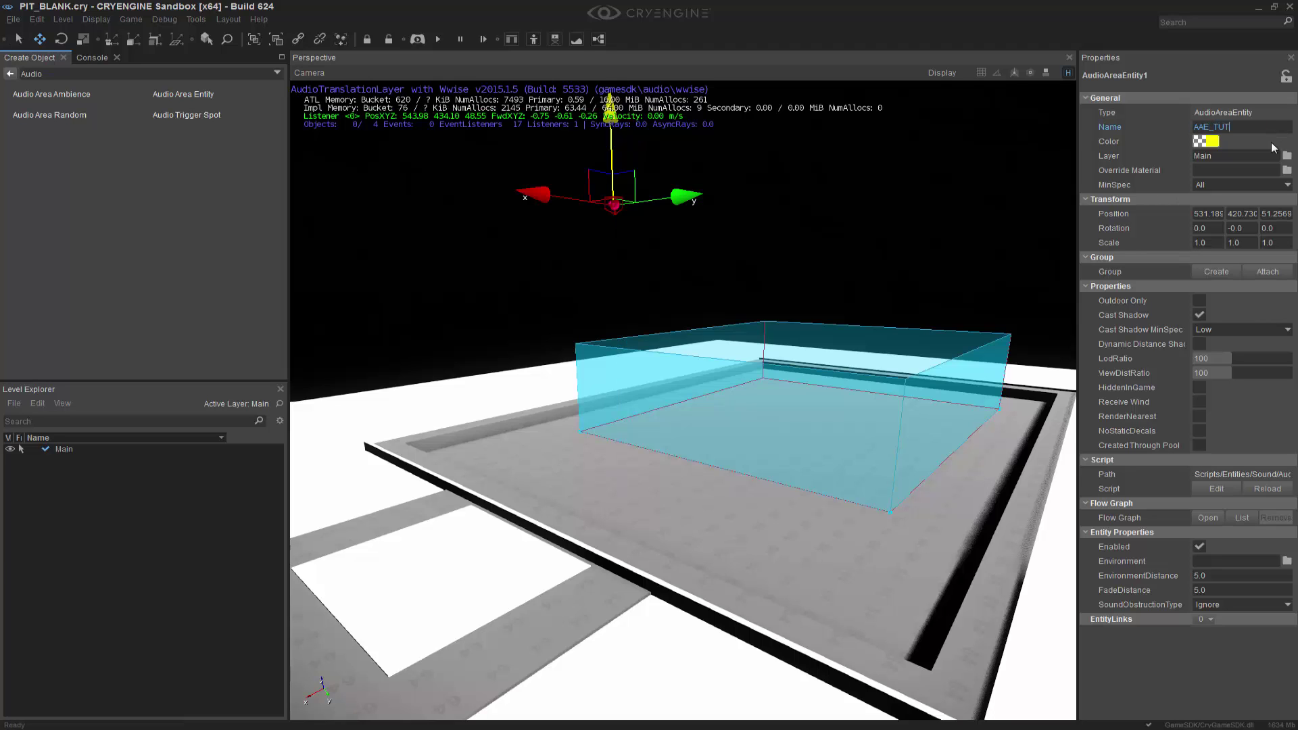
key("Return")
right_click_drag(949, 330, 892, 342)
key("d")
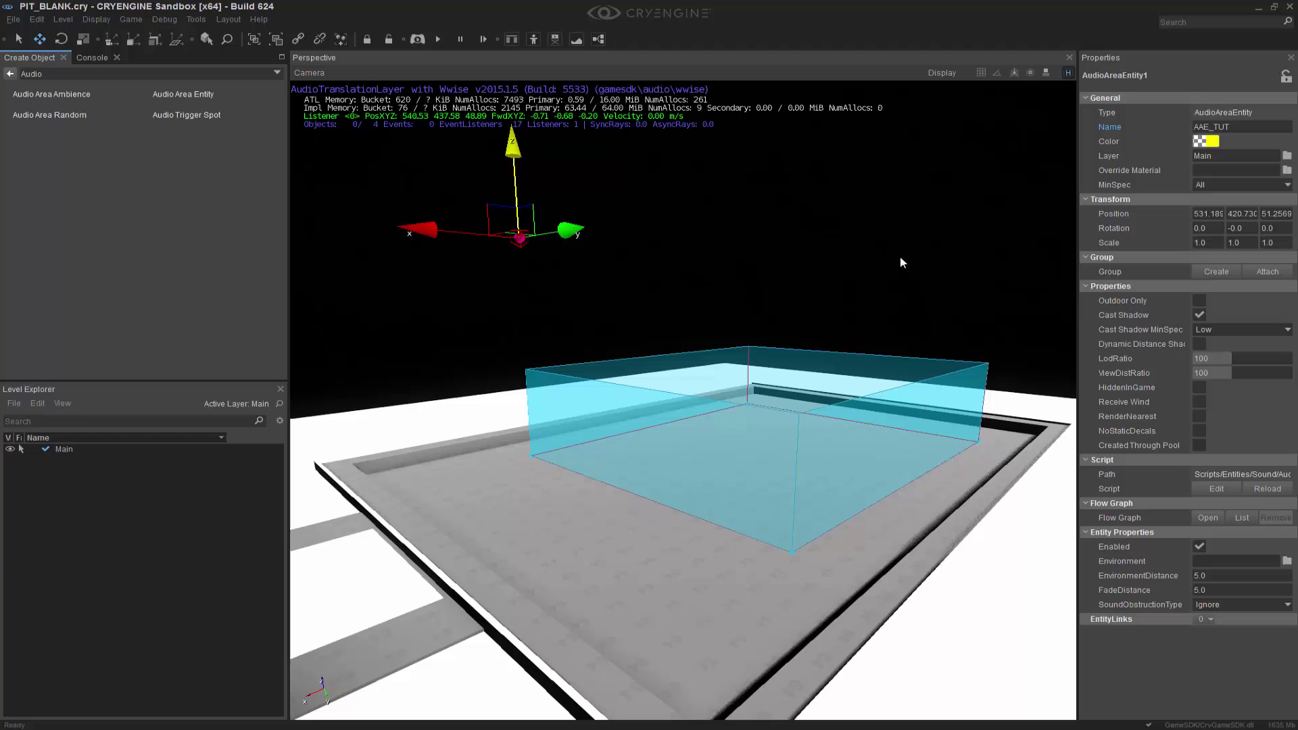
Create a flow graph for the AAE_TUT entity in a group named AAE_FG.
right_click(530, 242)
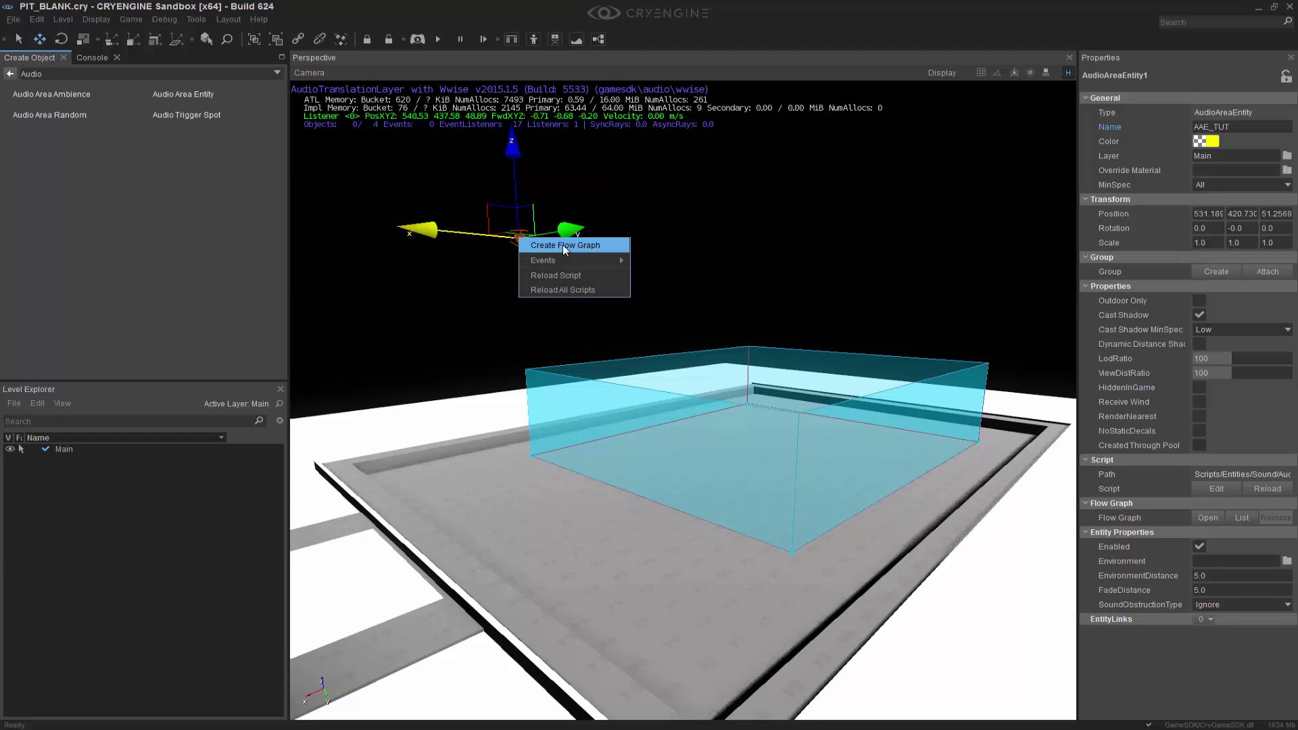
left_click(562, 244)
type("AA")
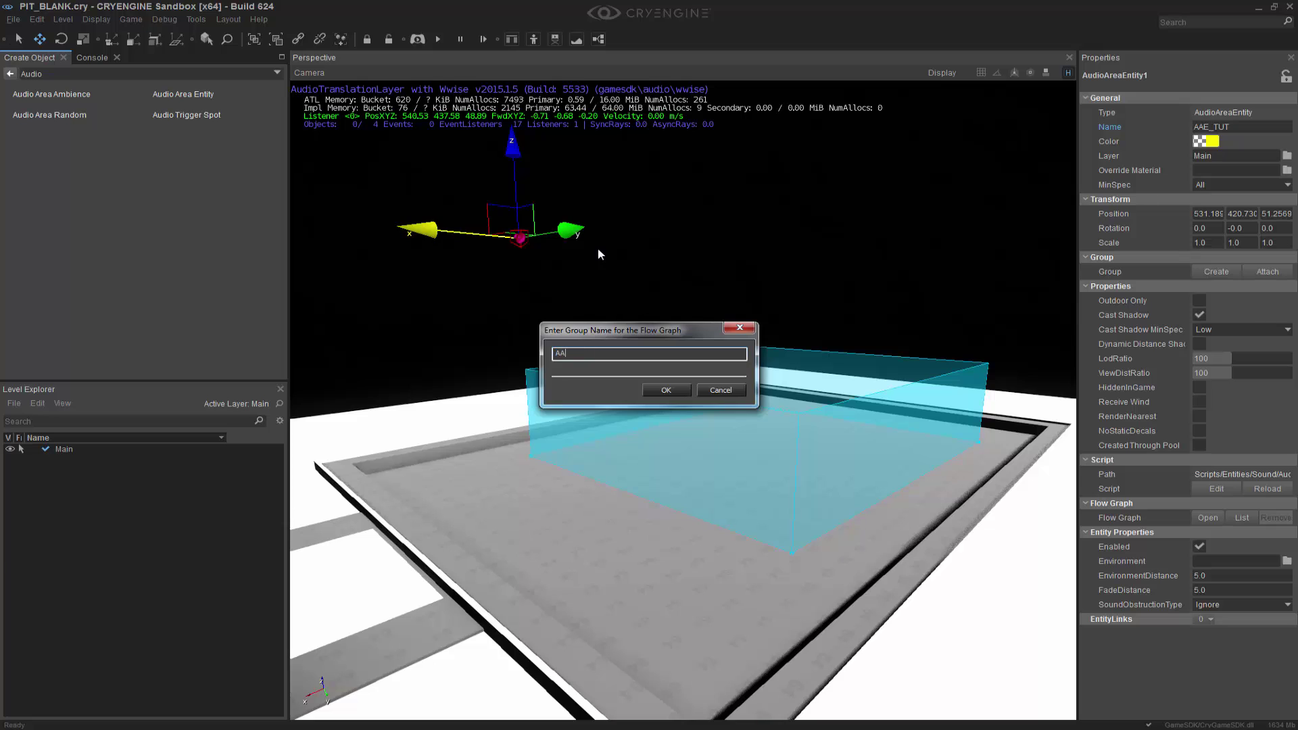
type("E_FG")
left_click(673, 388)
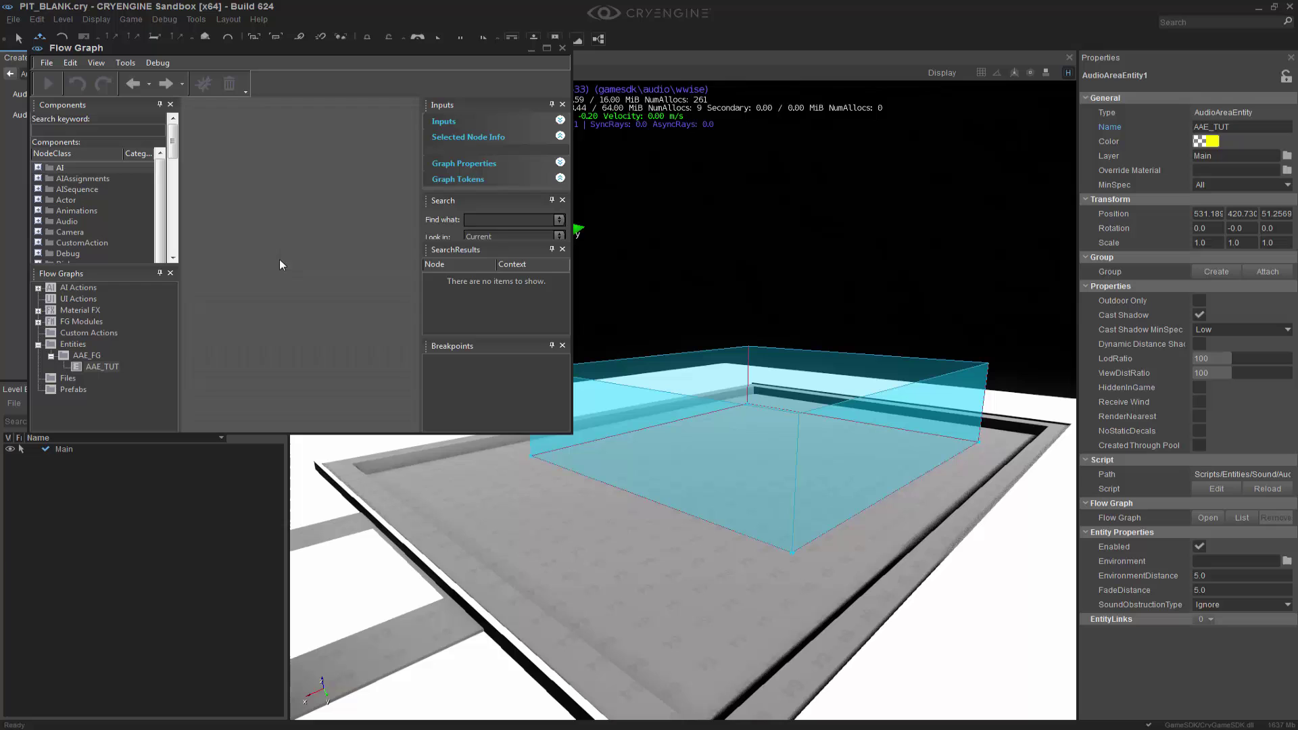
Add the graph entity node for the audio area entity to the flow graph and enlarge the Flow Graph window.
right_click(261, 241)
left_click(296, 258)
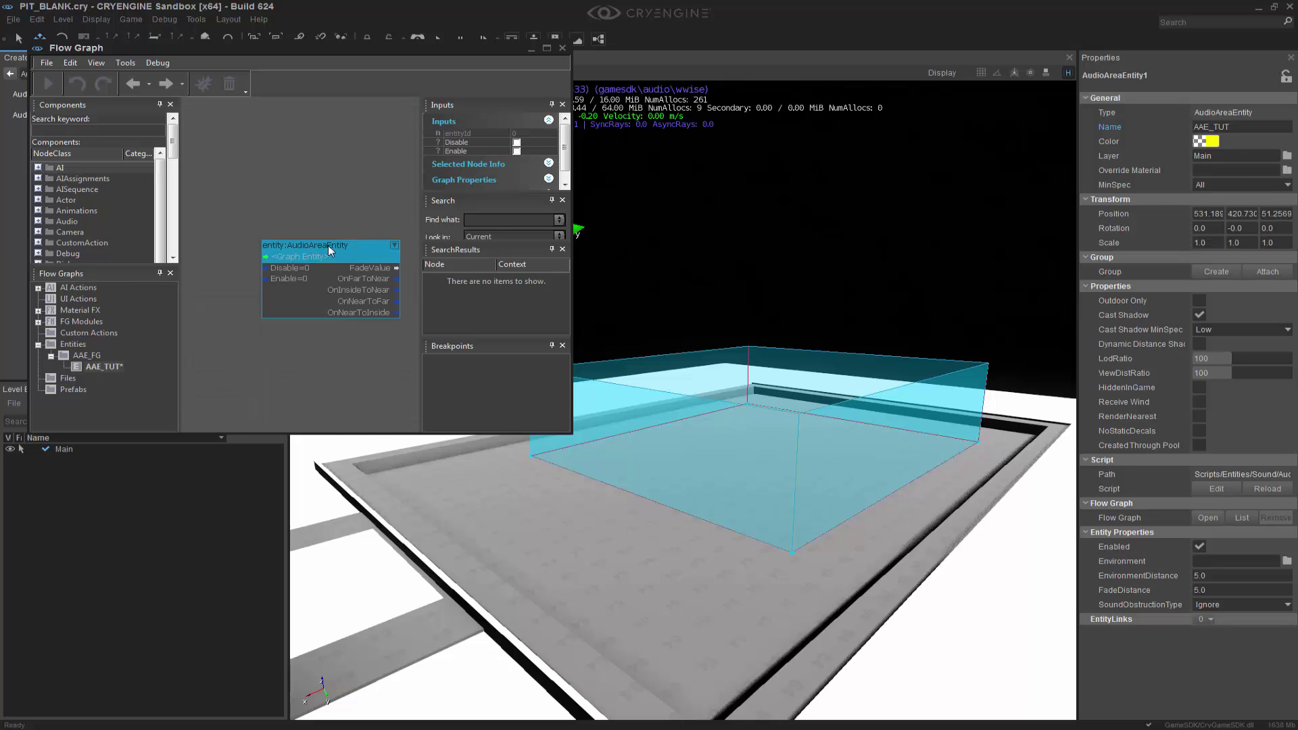
left_click_drag(323, 248, 253, 254)
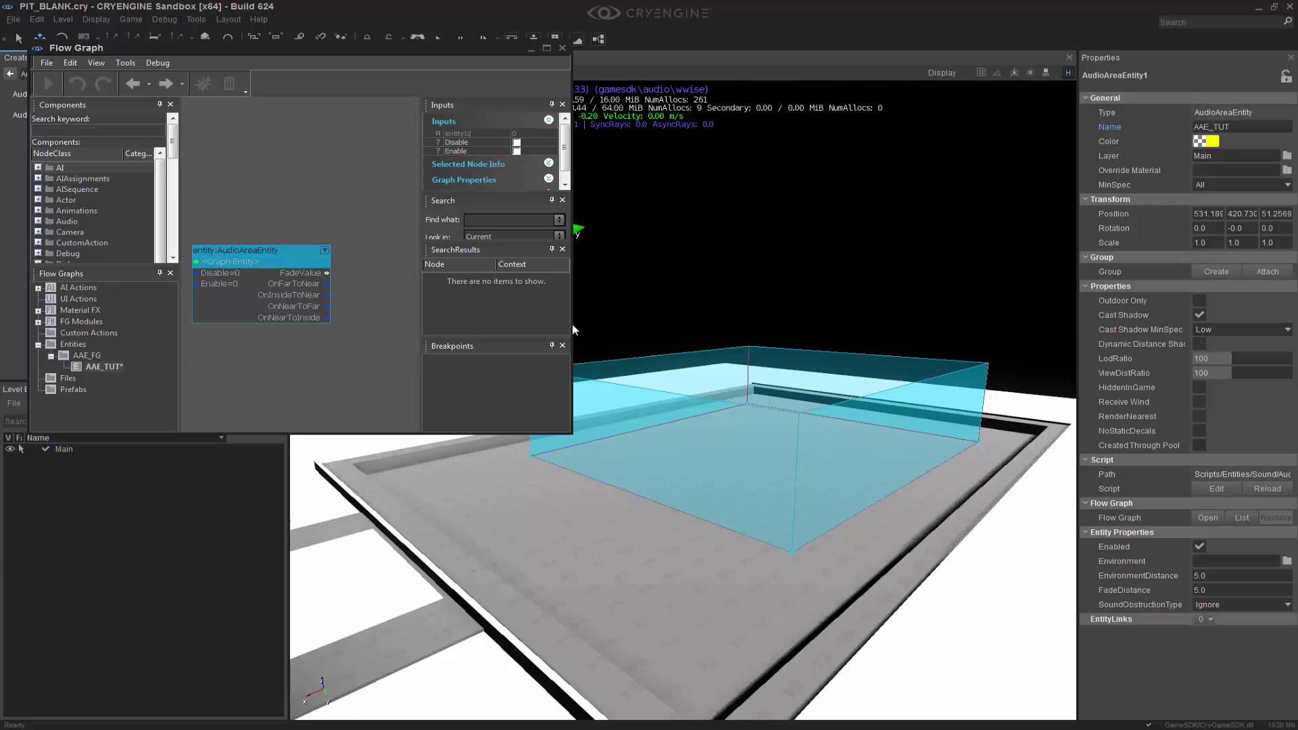
left_click_drag(572, 330, 1033, 330)
right_click_drag(582, 229, 611, 214)
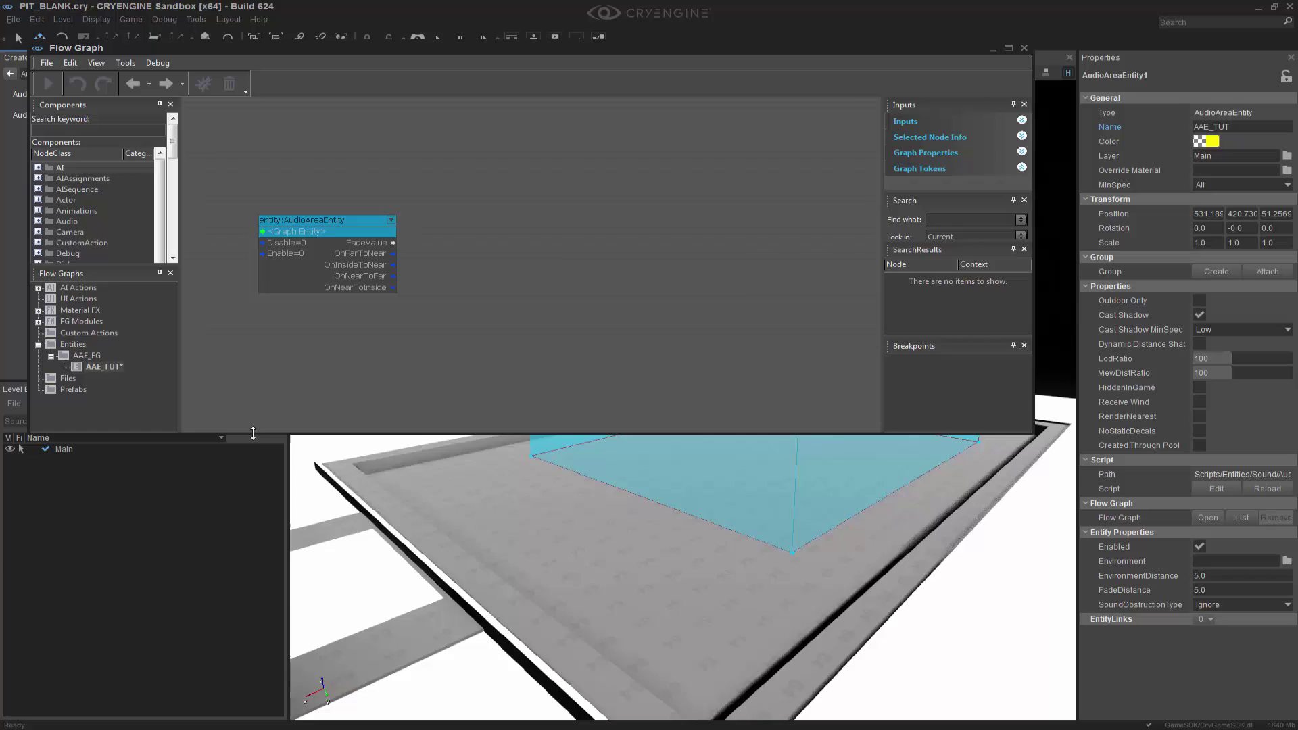
left_click_drag(253, 433, 252, 672)
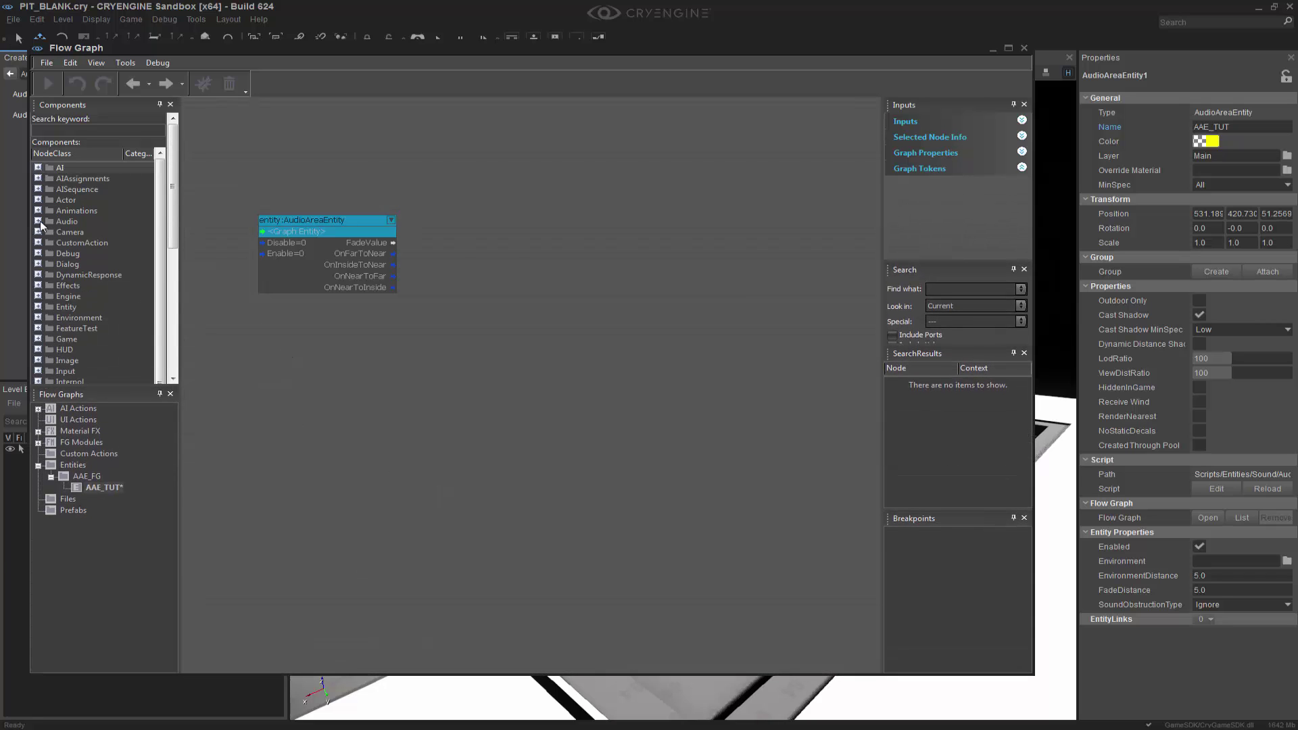
Add an Audio:Rtpc node and, below it, an Audio:Trigger node beside the AudioAreaEntity node.
left_click(39, 221)
left_click(75, 245)
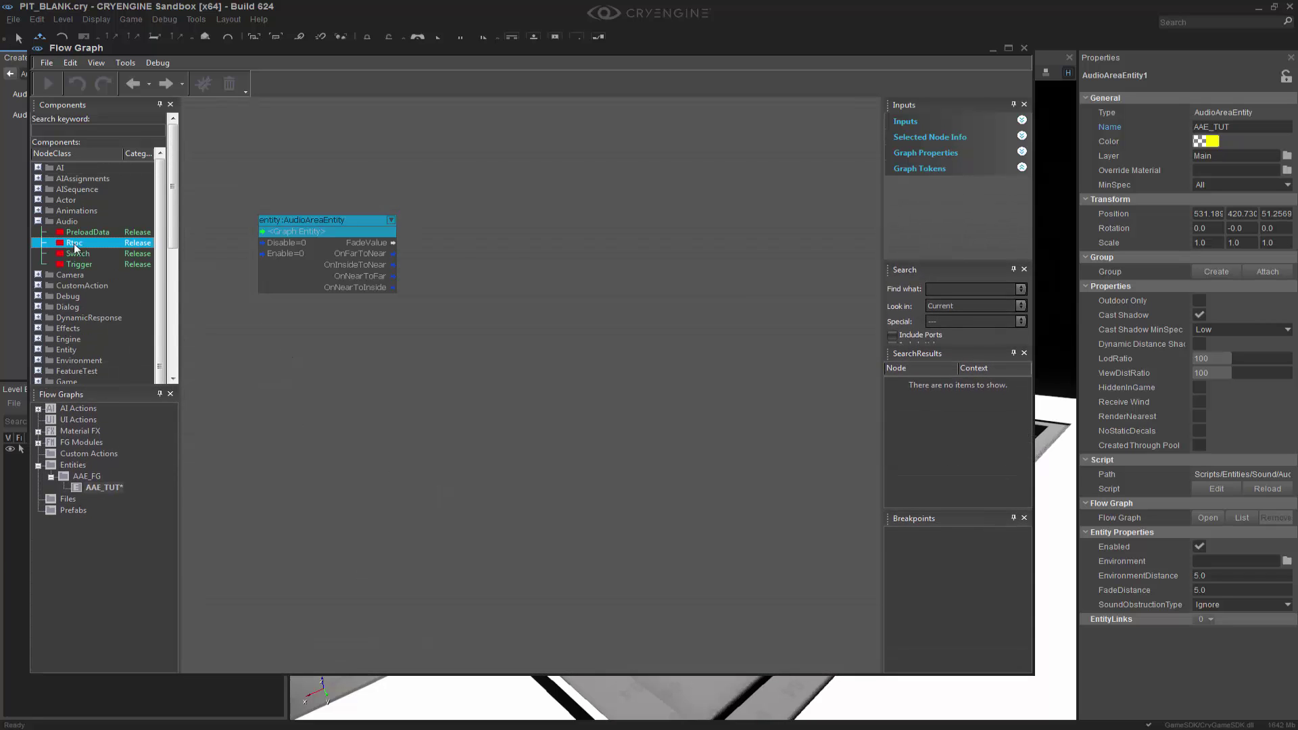
left_click_drag(74, 247, 551, 184)
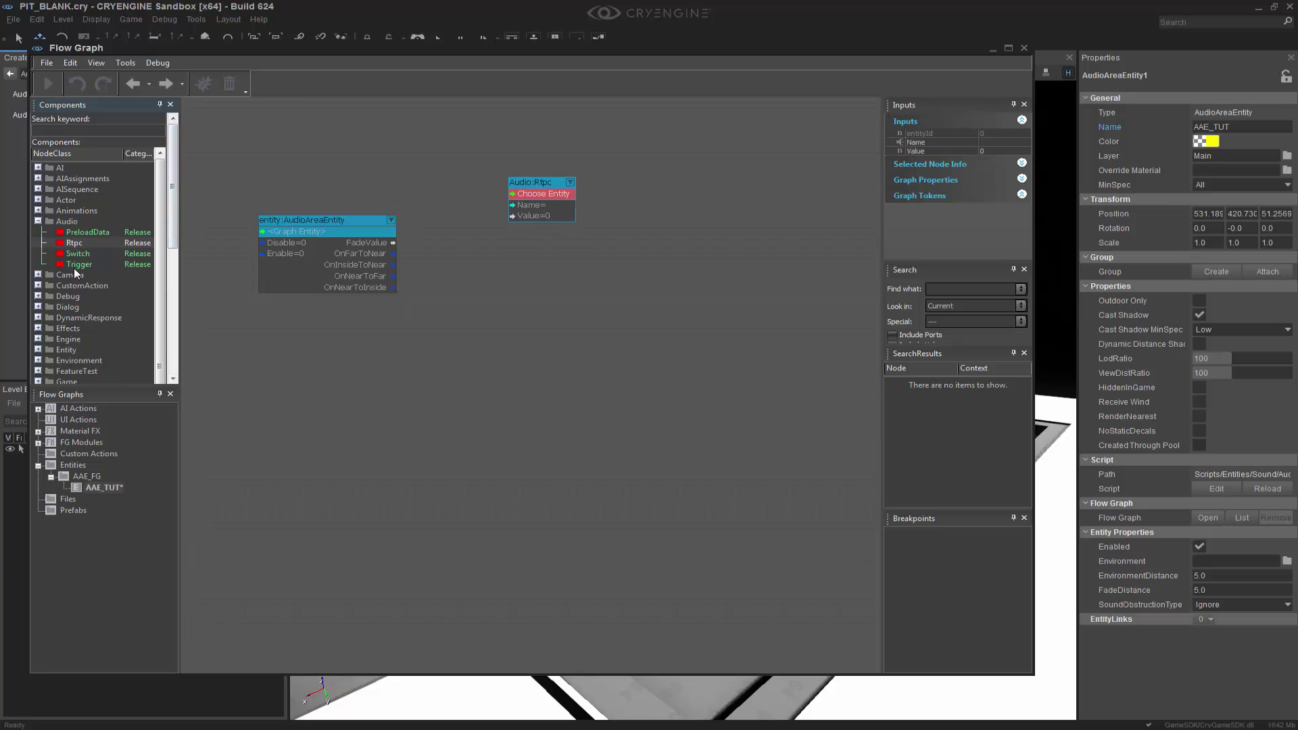
left_click_drag(75, 264, 545, 273)
left_click(647, 190)
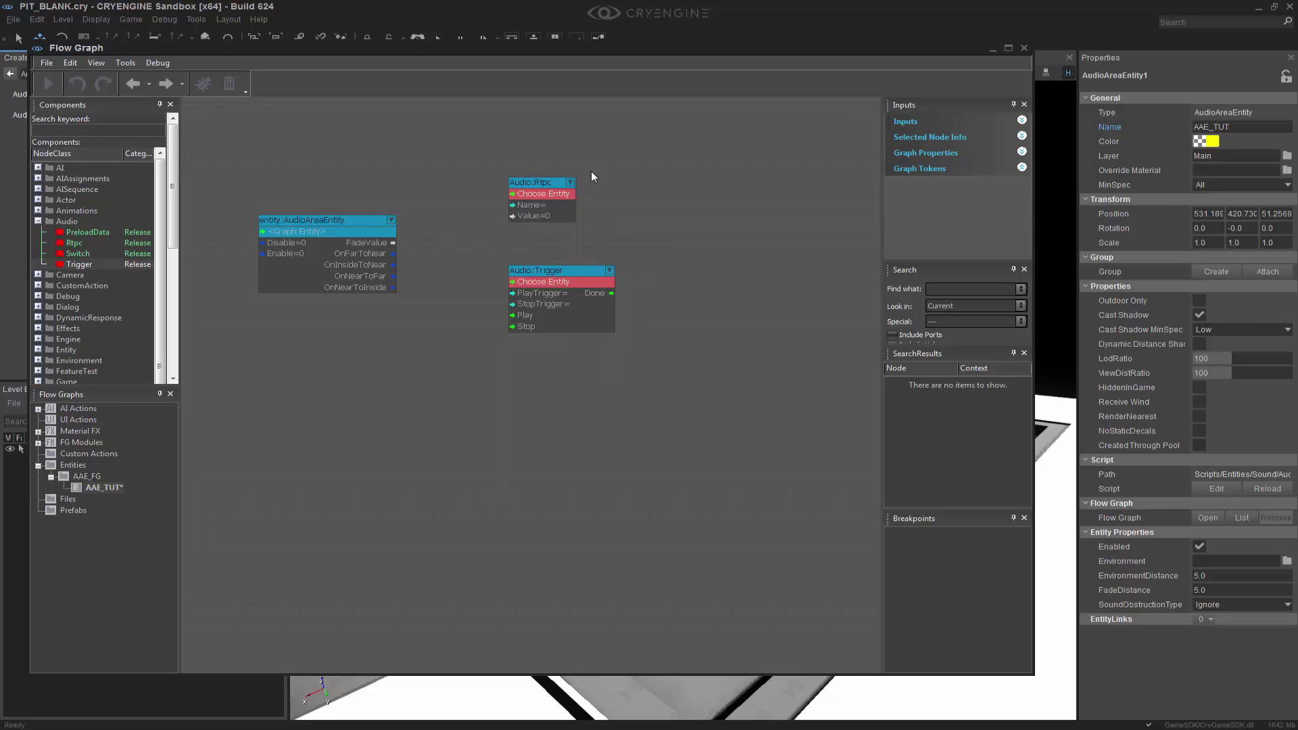
Assign the graph entity to both the Audio:Rtpc and Audio:Trigger nodes.
left_click(542, 192)
right_click(543, 191)
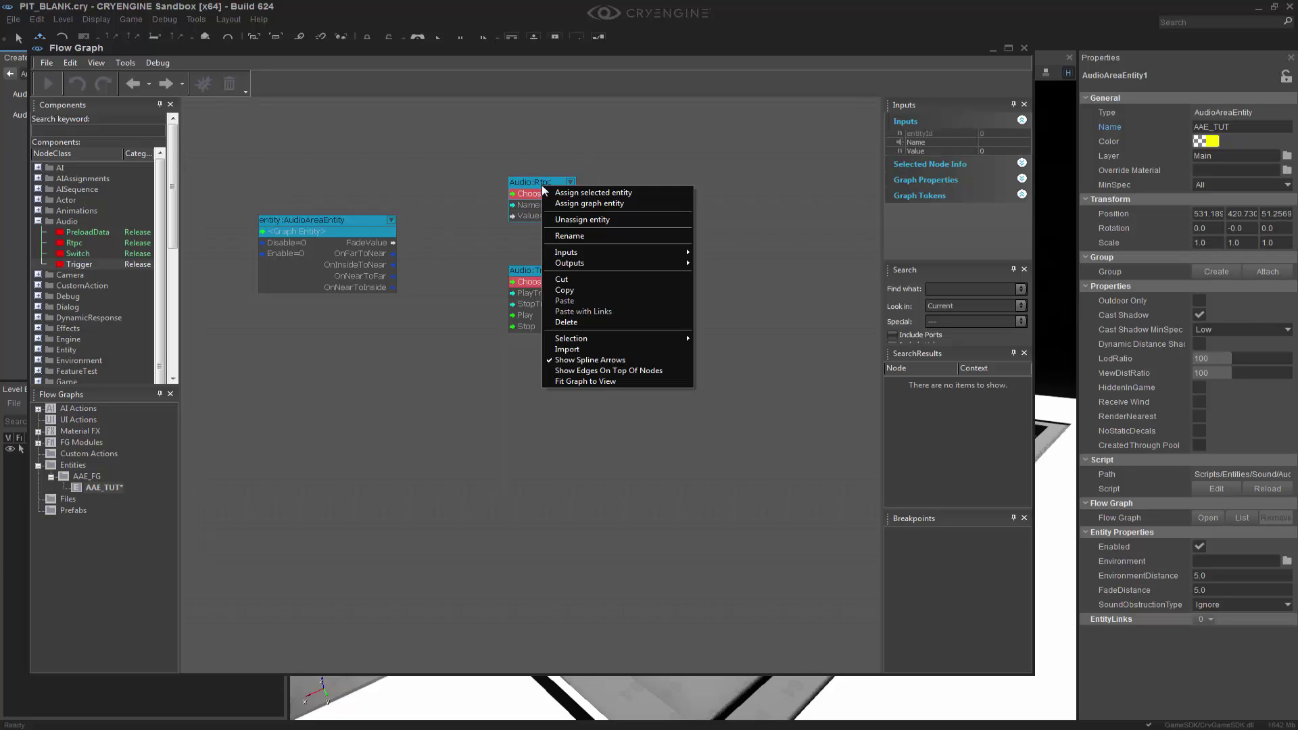
left_click(595, 204)
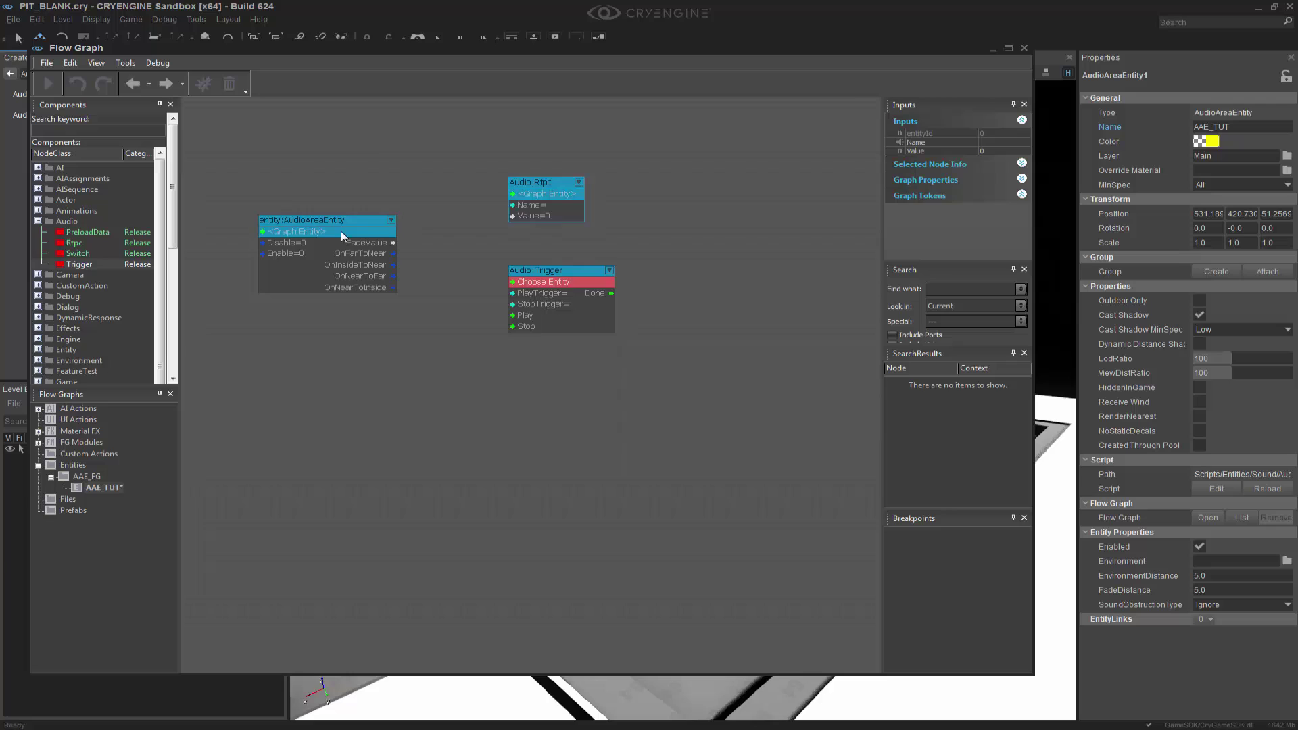
right_click(549, 284)
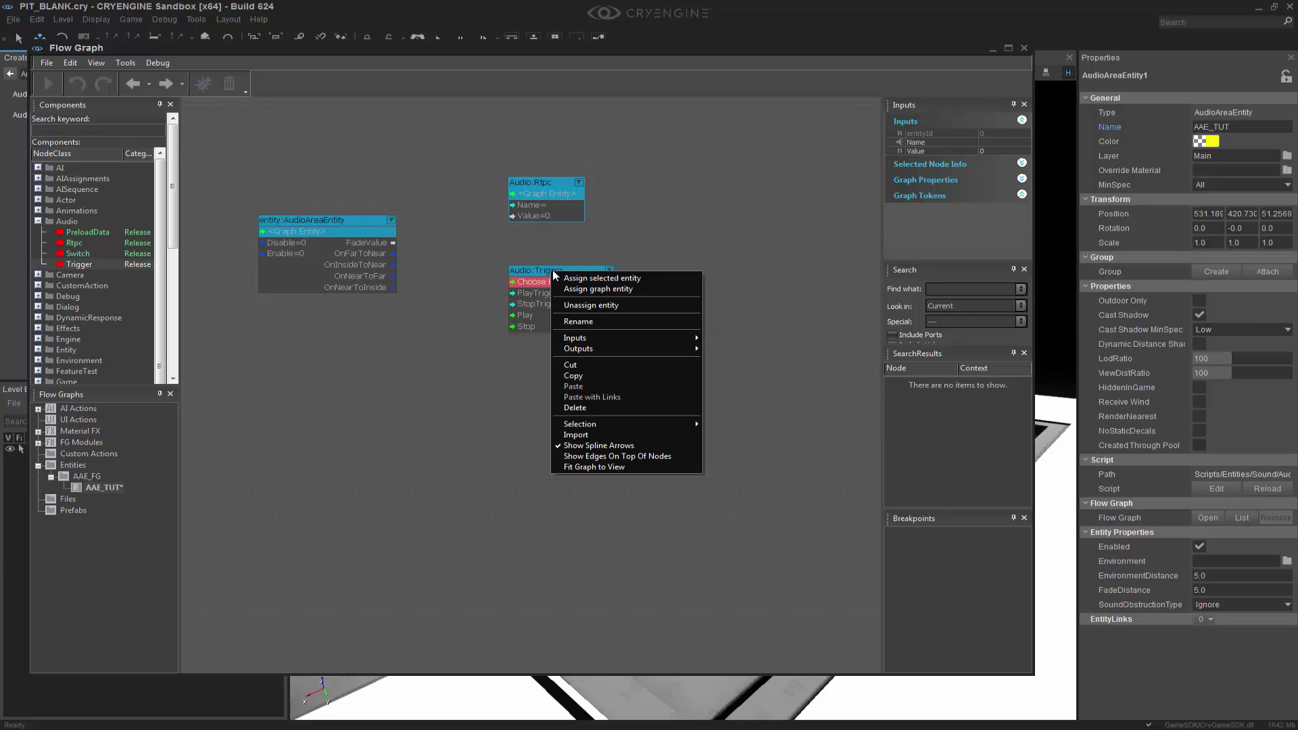
left_click(608, 290)
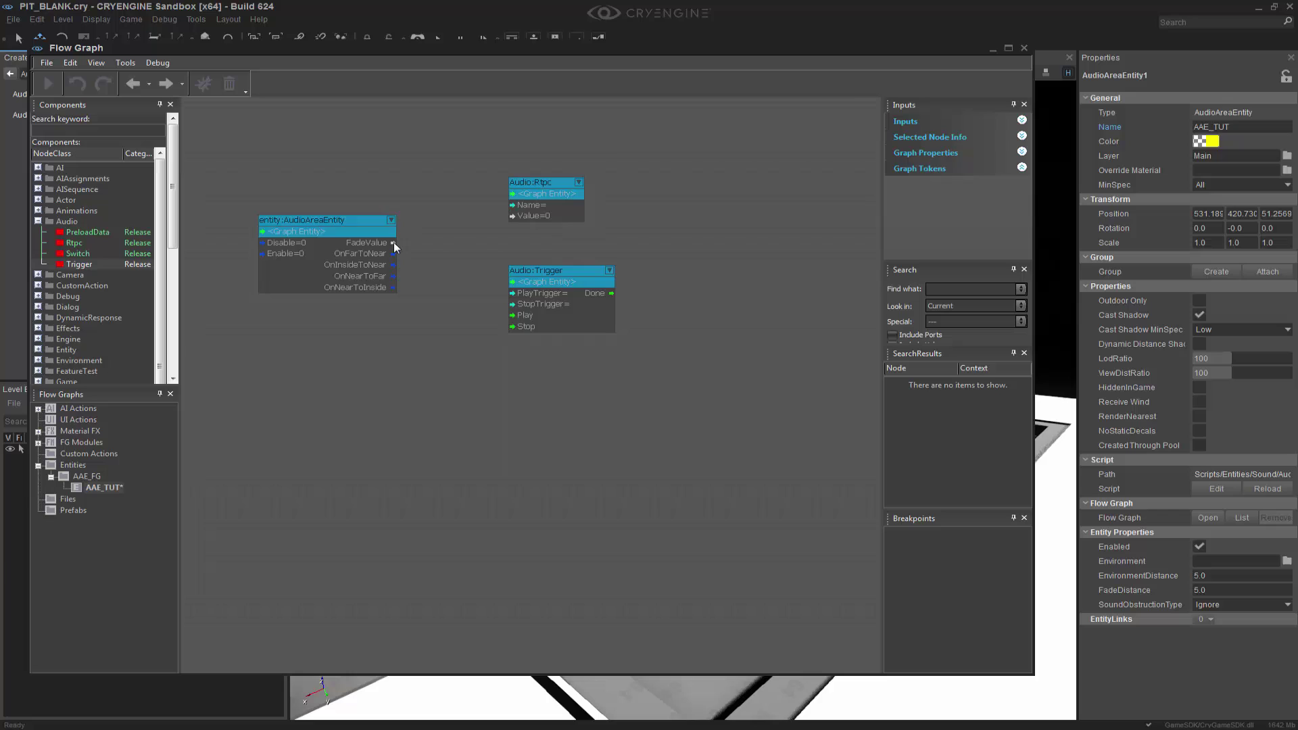
Connect the AudioAreaEntity node's FadeValue output to the Rtpc node's Value input and set the Rtpc Name to area_fade_distance.
left_click_drag(393, 242, 525, 217)
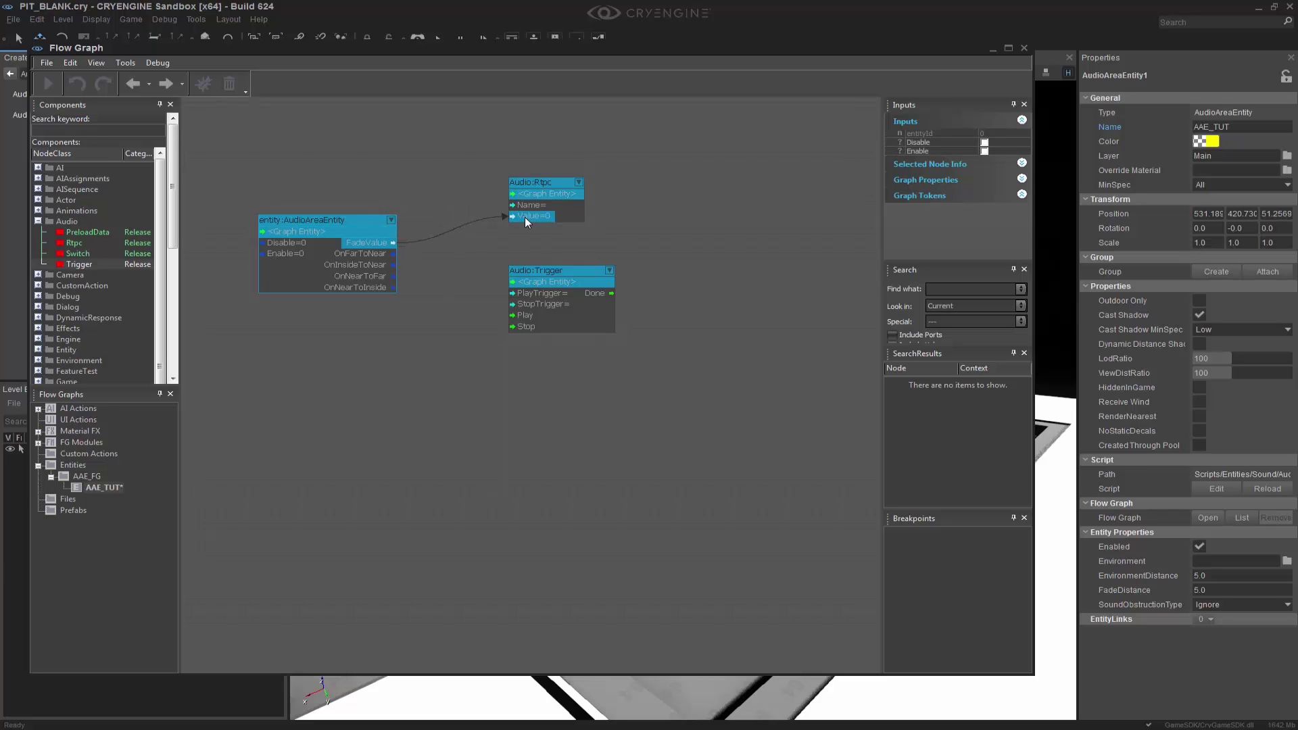
left_click(656, 234)
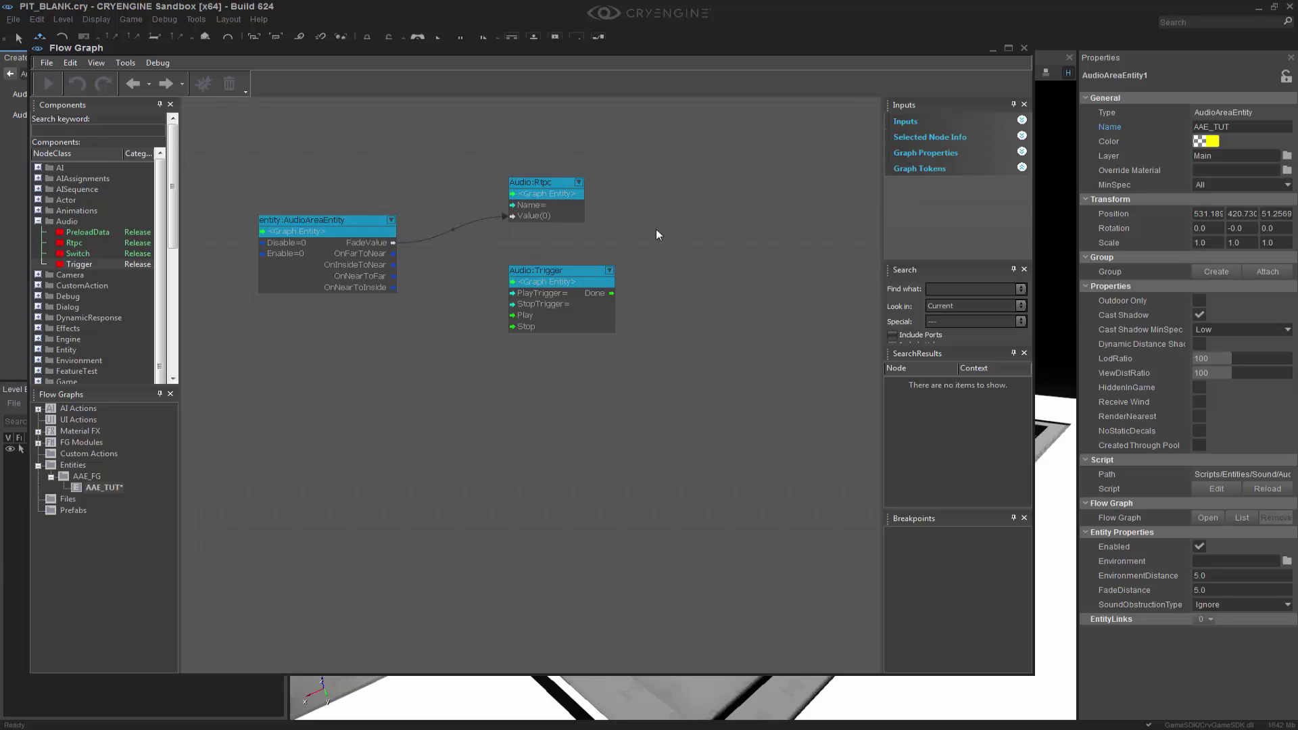
left_click(550, 178)
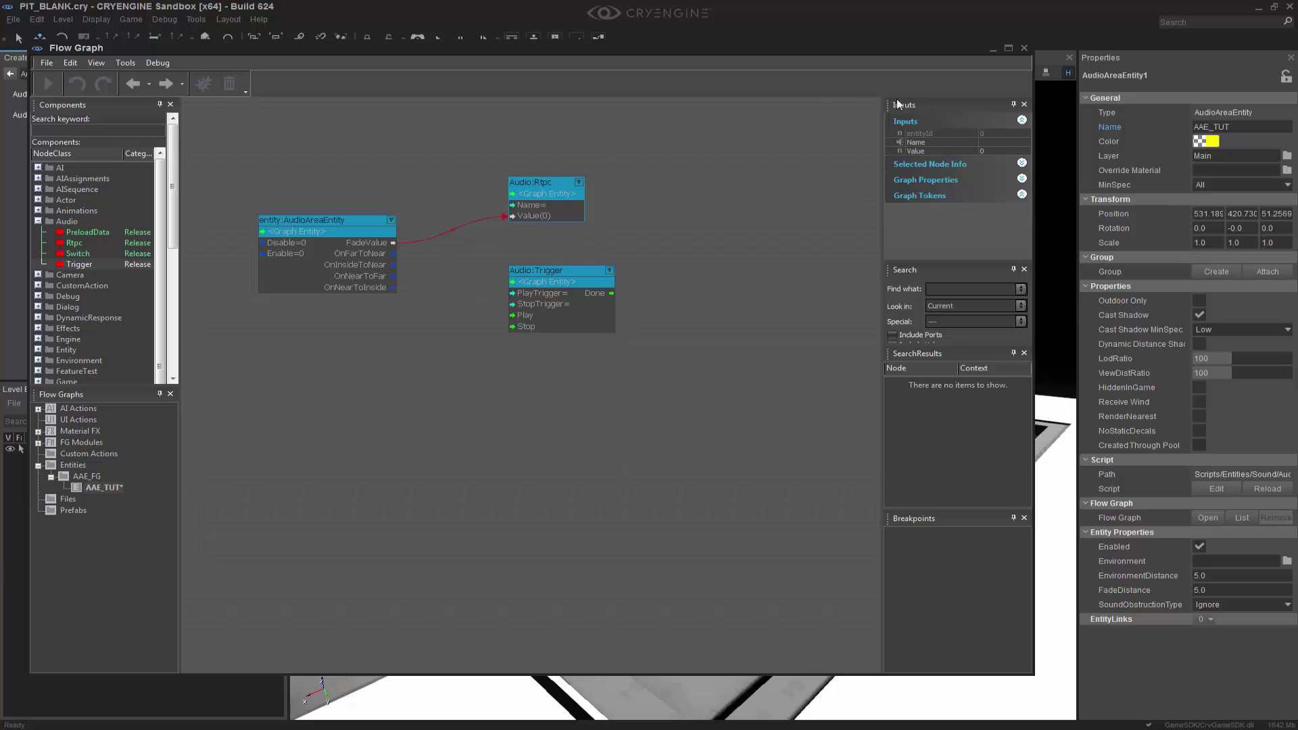
left_click(1008, 141)
left_click(1025, 142)
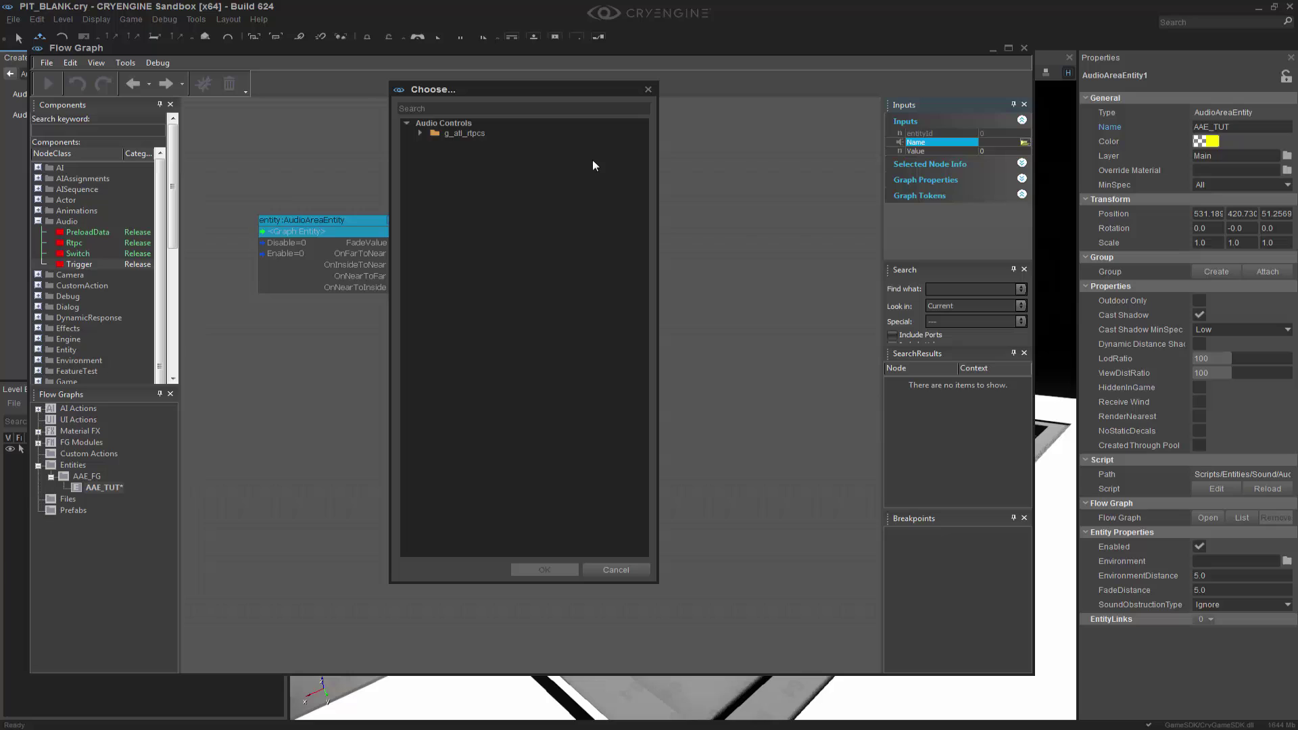
left_click(421, 133)
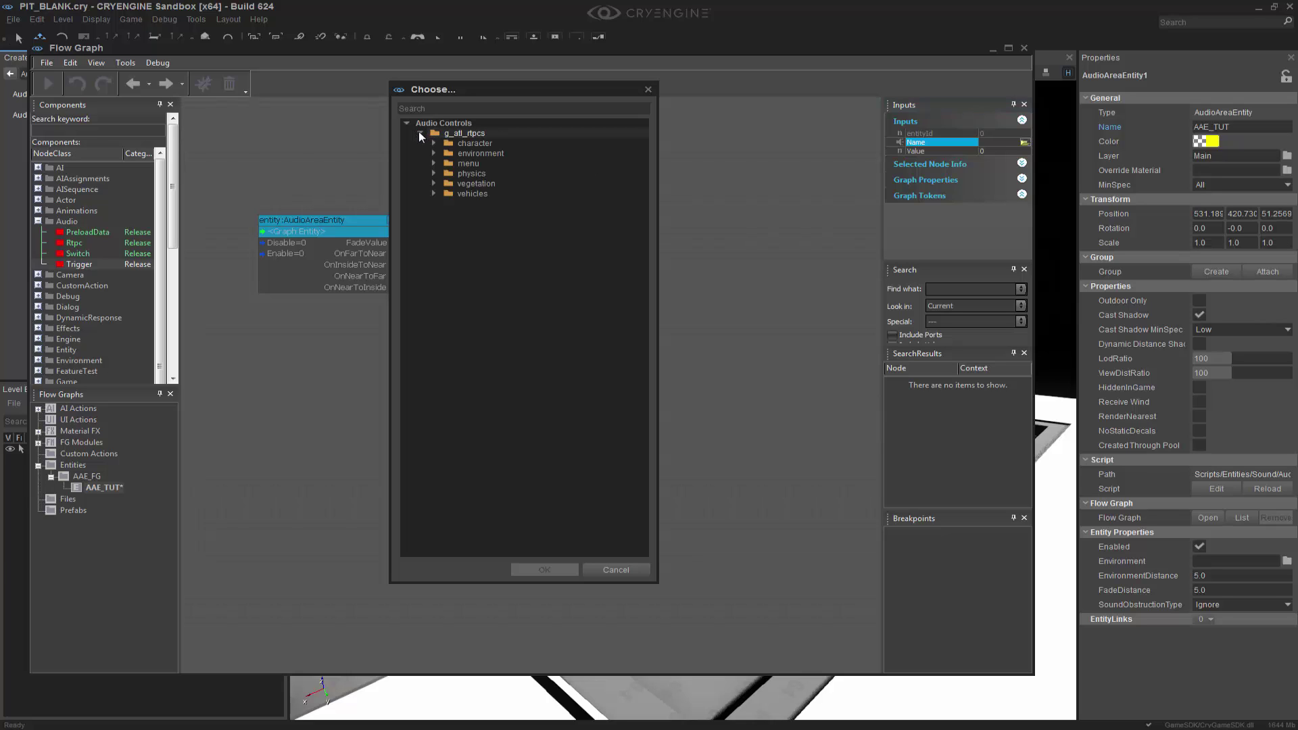
left_click(434, 154)
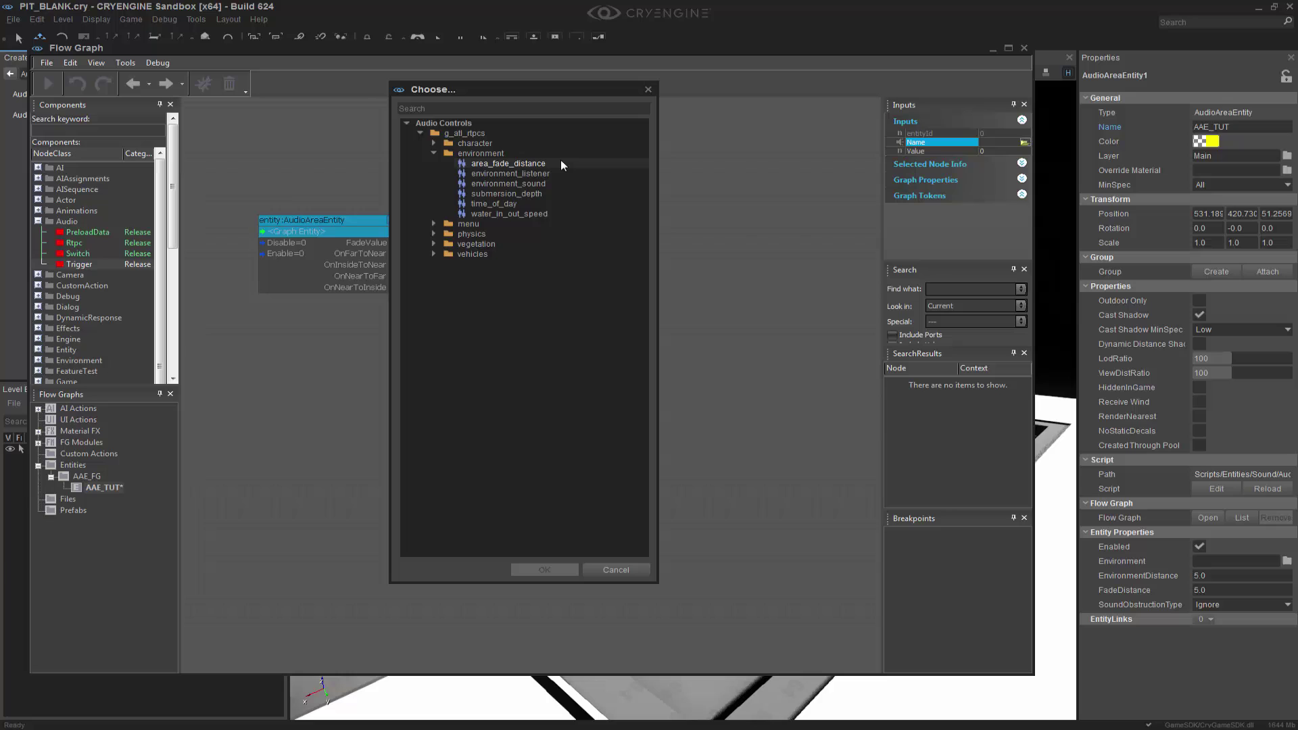
double_click(561, 163)
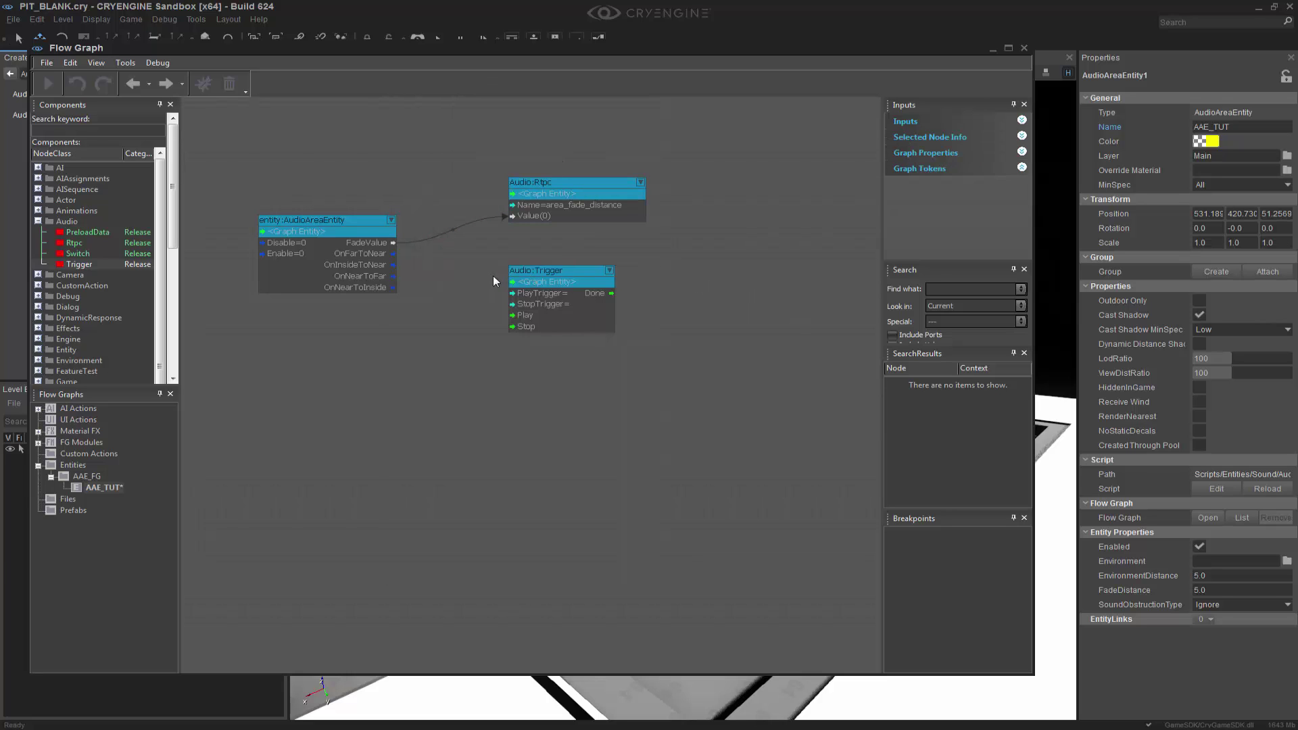
Set the Audio:Trigger node's PlayTrigger to Play_l_global_amb_cave_mysterious from the l_global_amb folder.
left_click(546, 274)
left_click(1003, 142)
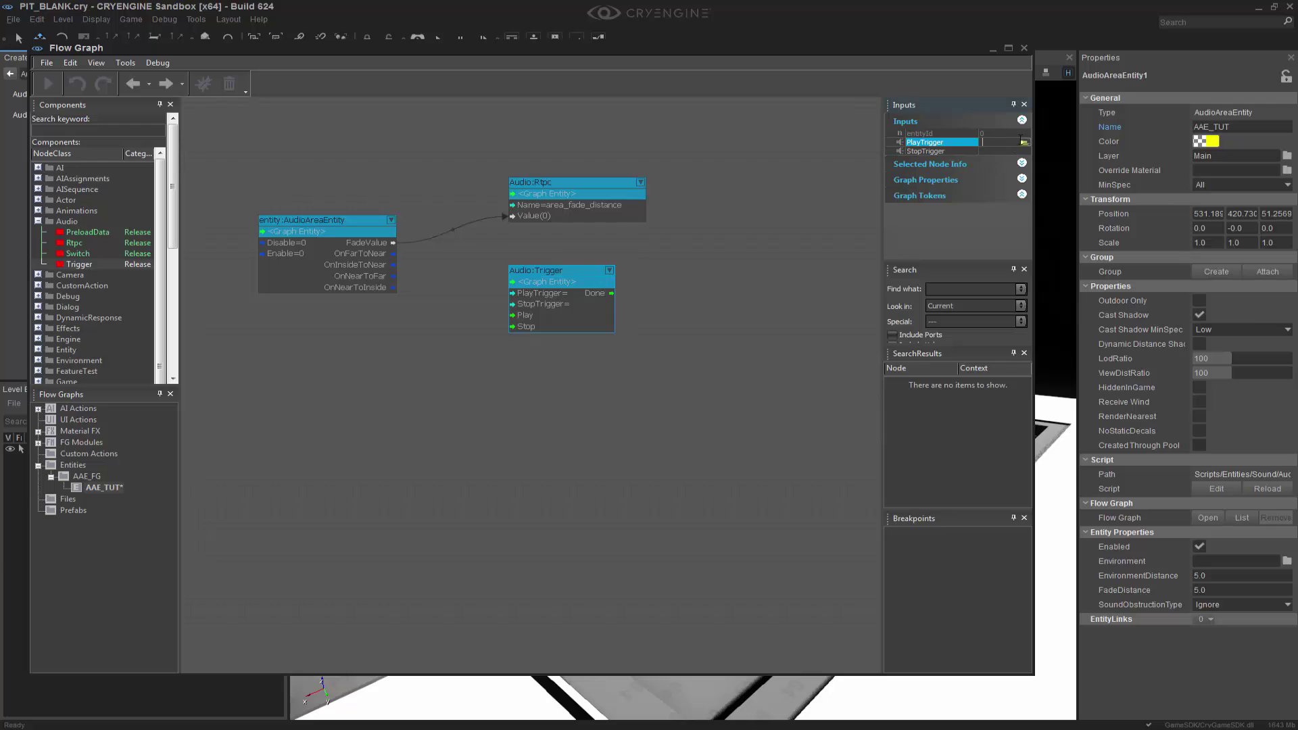
left_click(1025, 143)
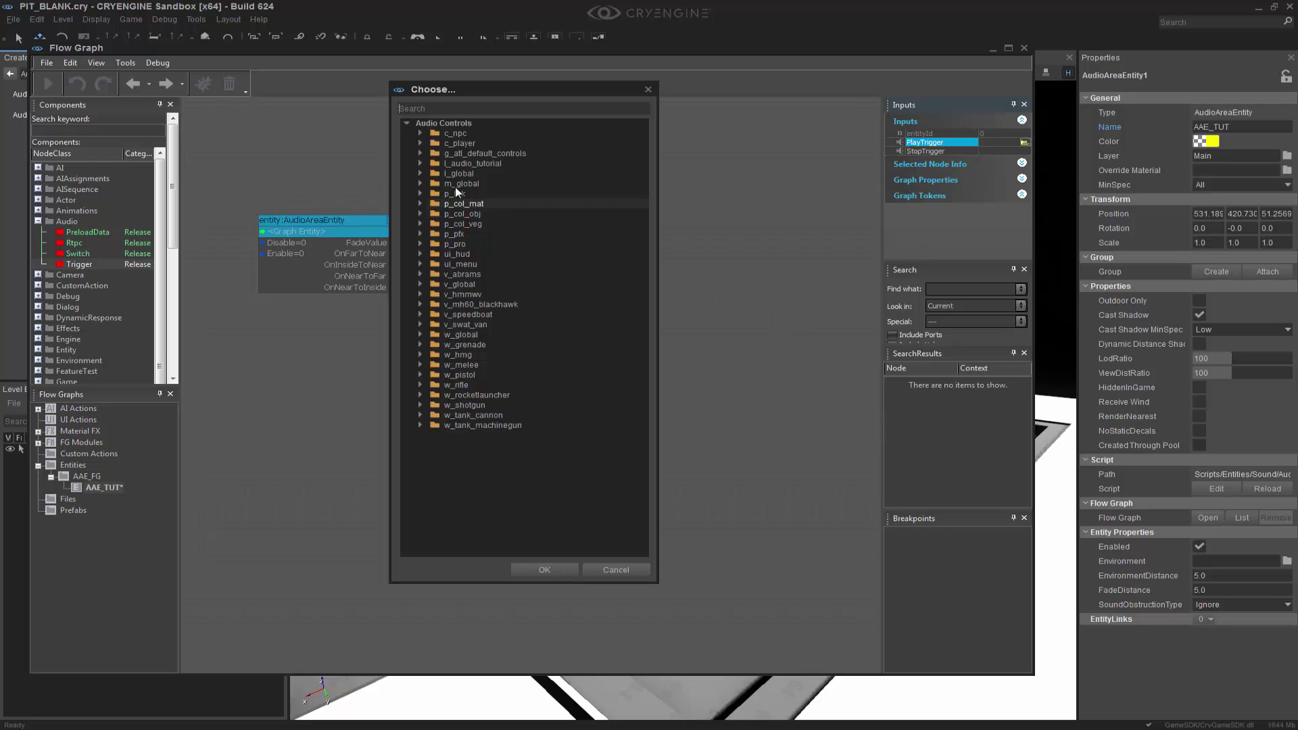
left_click(422, 173)
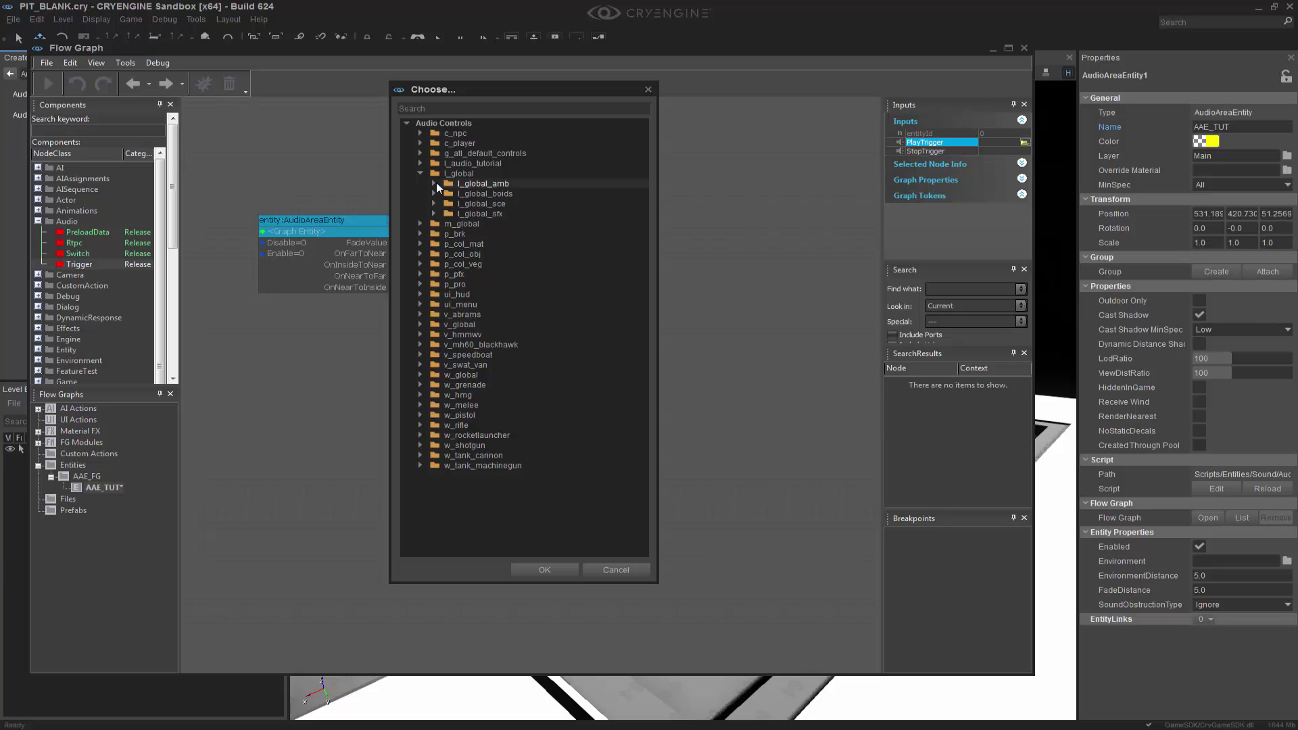
left_click(436, 182)
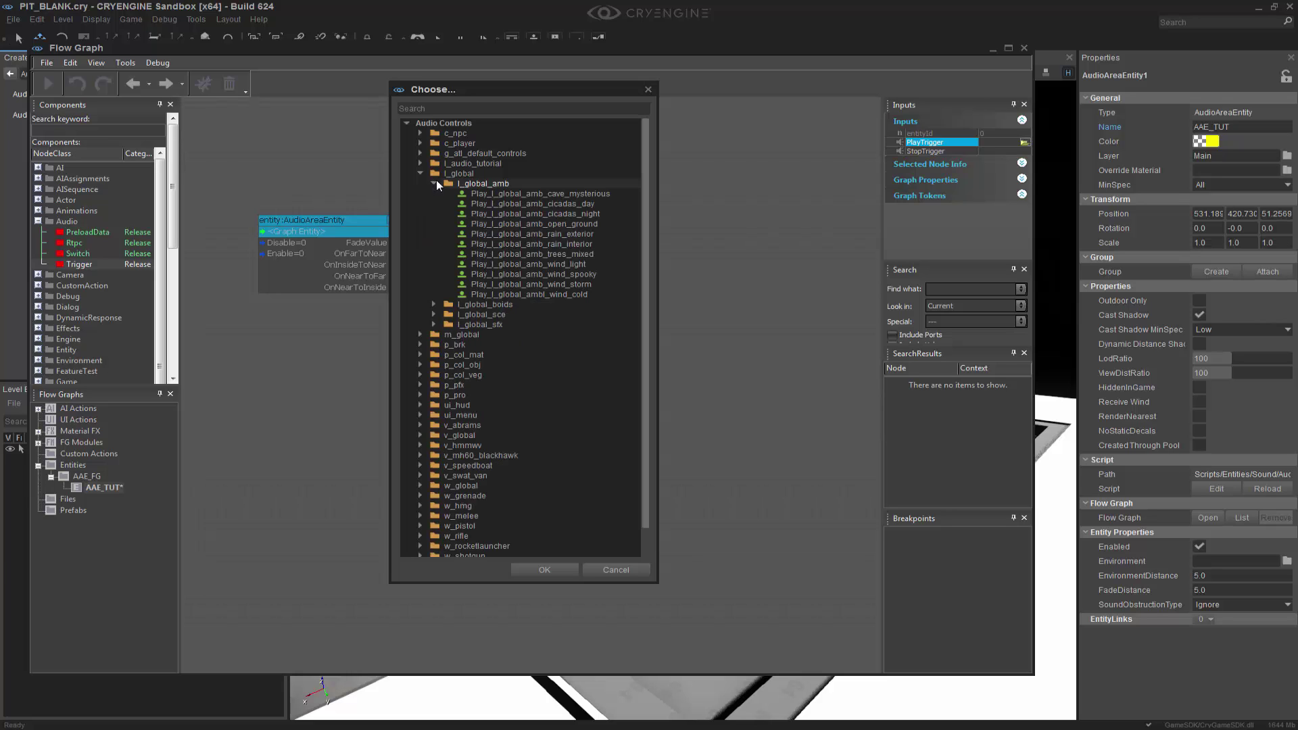
double_click(615, 193)
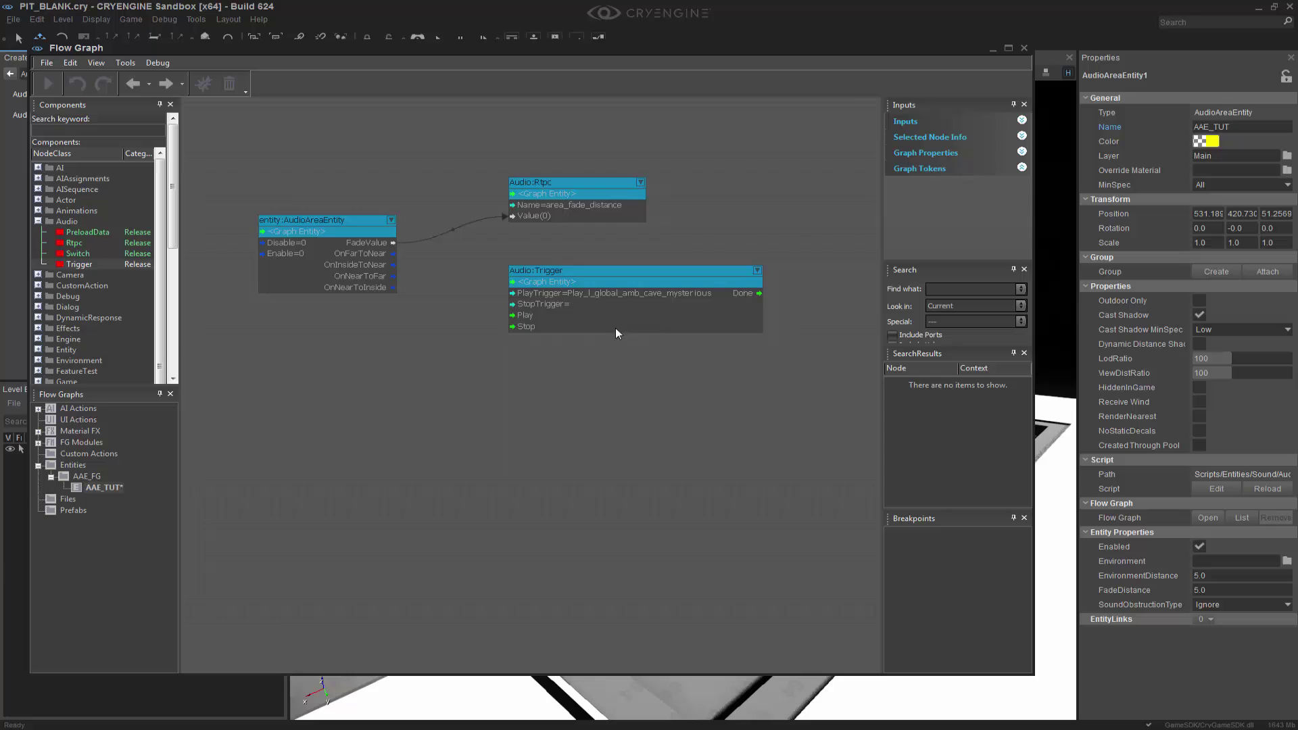
Connect OnFarToNear to the trigger's Play input and OnNearToFar to its Stop input, and close the flow graph.
left_click(396, 255)
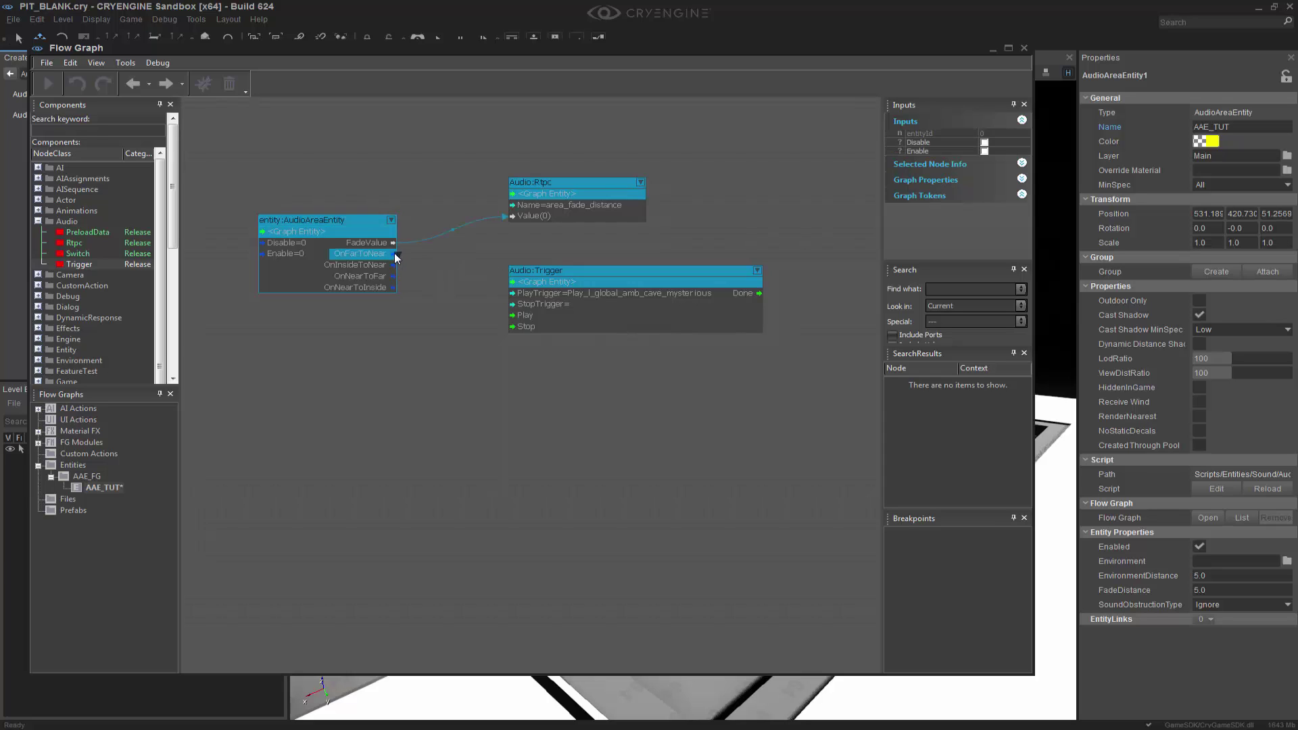
left_click_drag(443, 265, 528, 318)
left_click(393, 278)
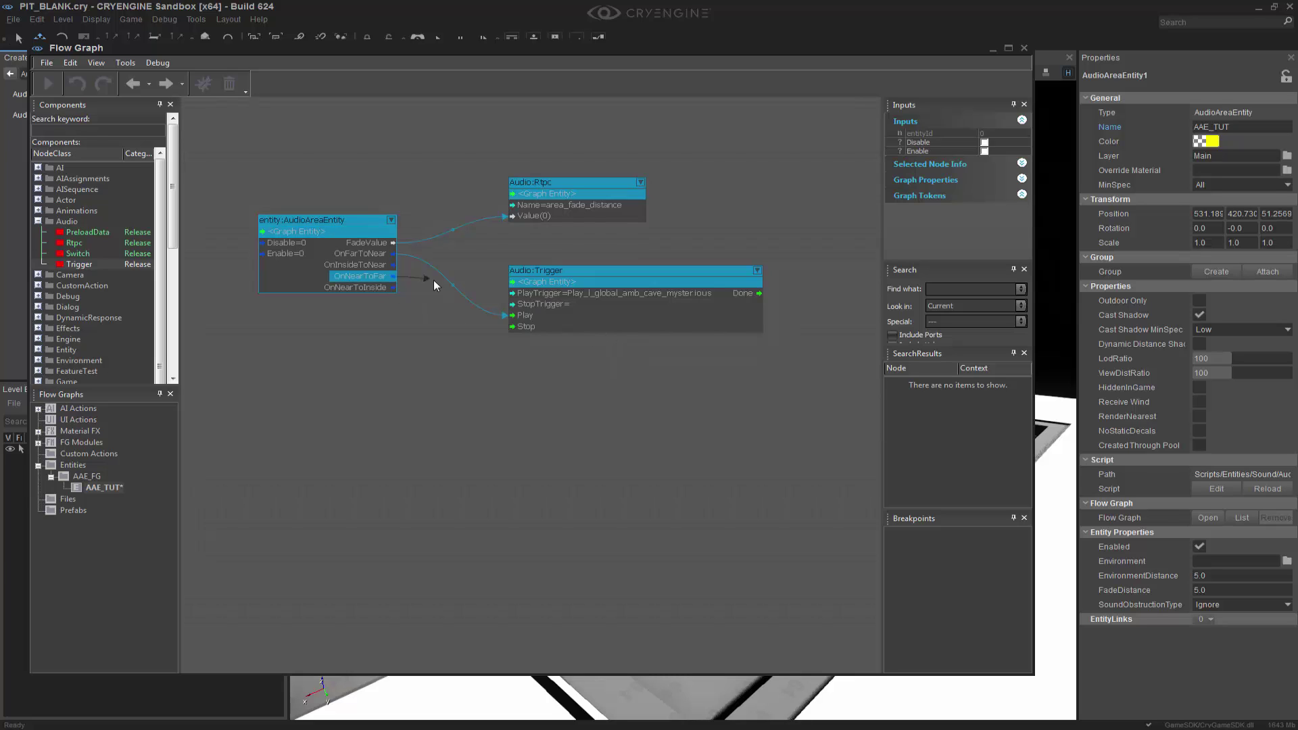
left_click_drag(444, 295, 528, 328)
right_click_drag(699, 397, 728, 503)
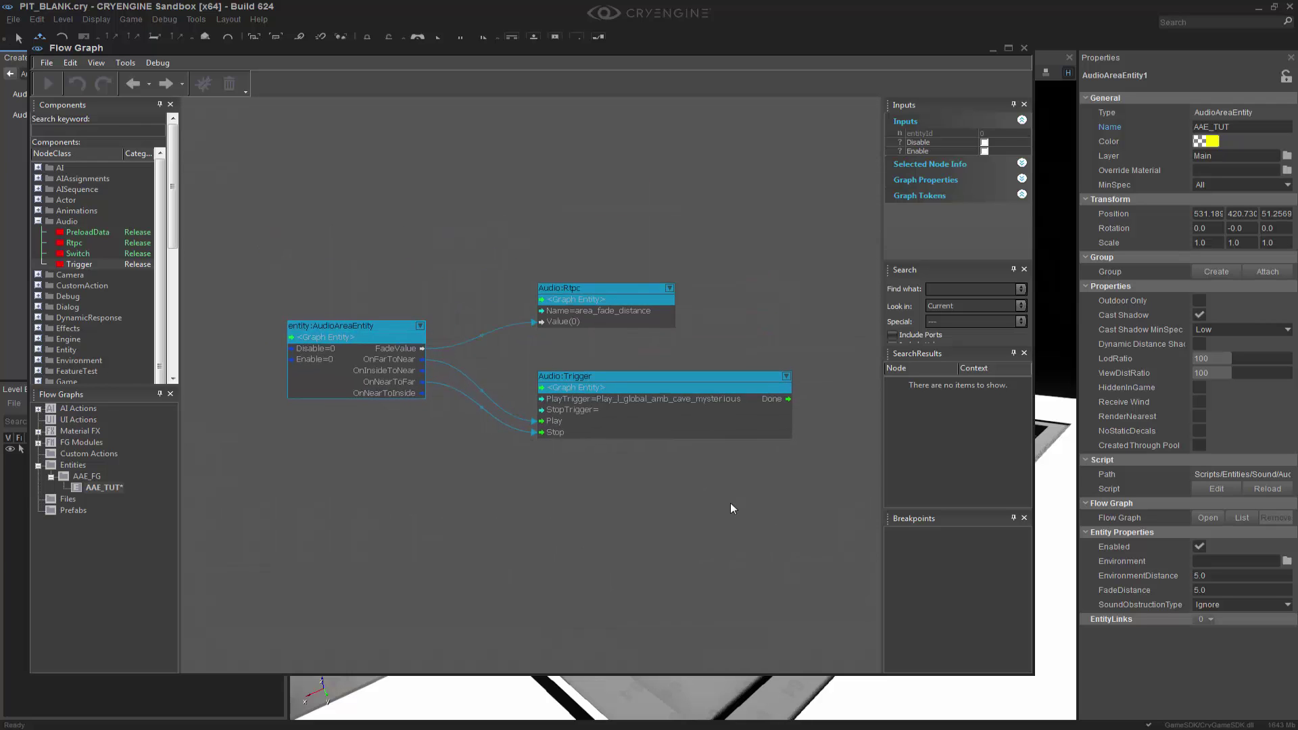
left_click(1025, 48)
Add the AAE_TUT entity as a target of the AAE_SHAPE area shape.
middle_click_drag(838, 325, 797, 399)
right_click_drag(798, 399, 798, 415)
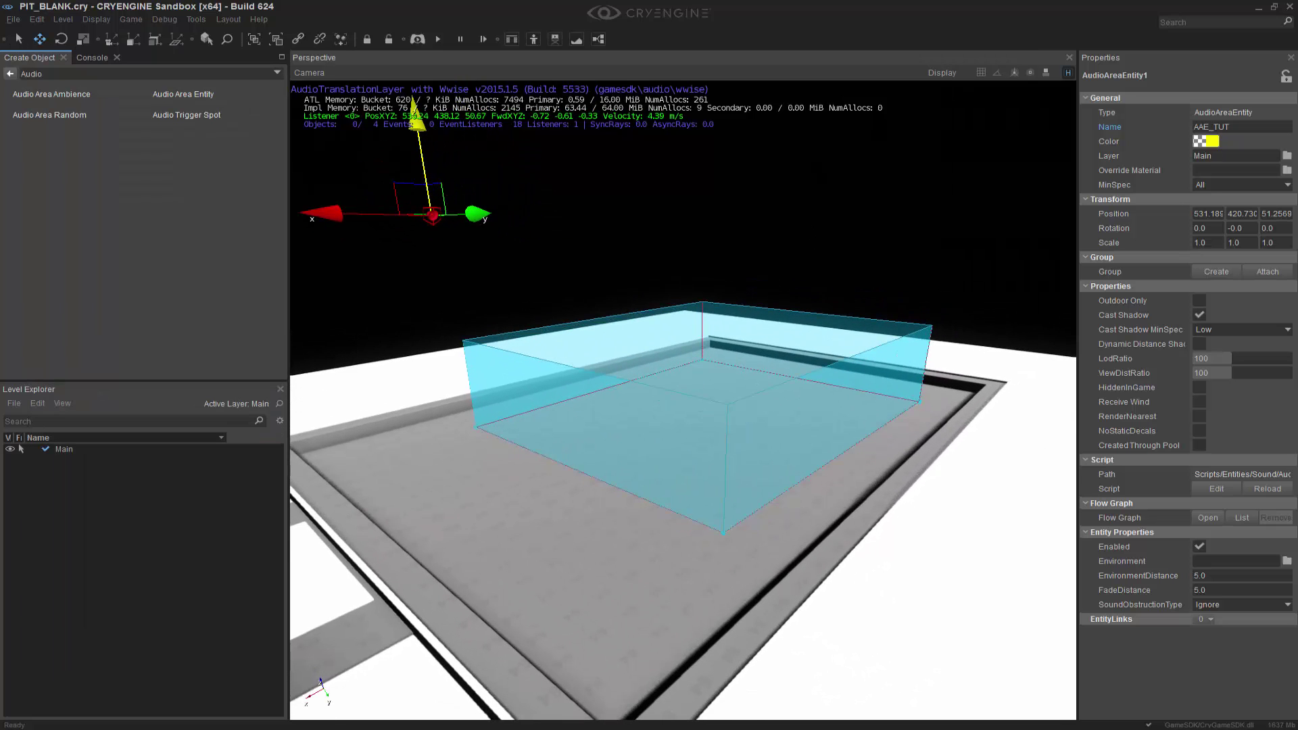
left_click(916, 196)
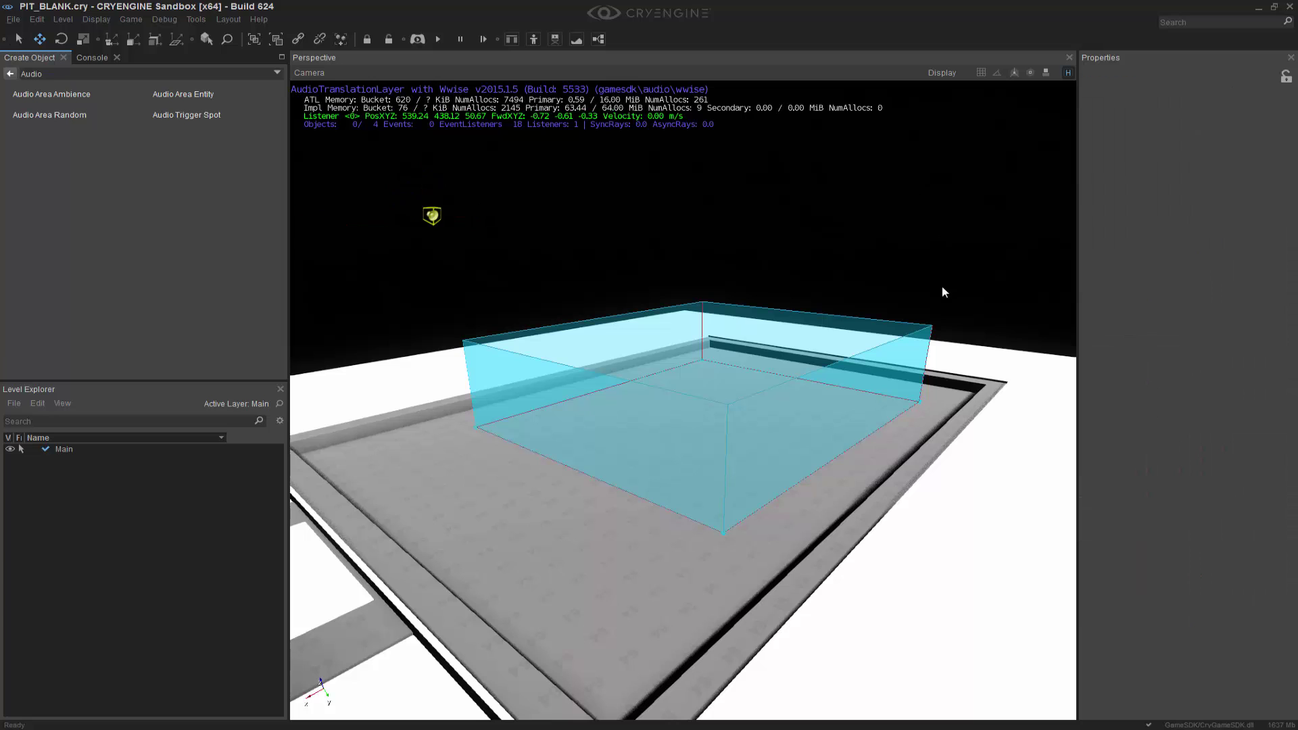
left_click(917, 391)
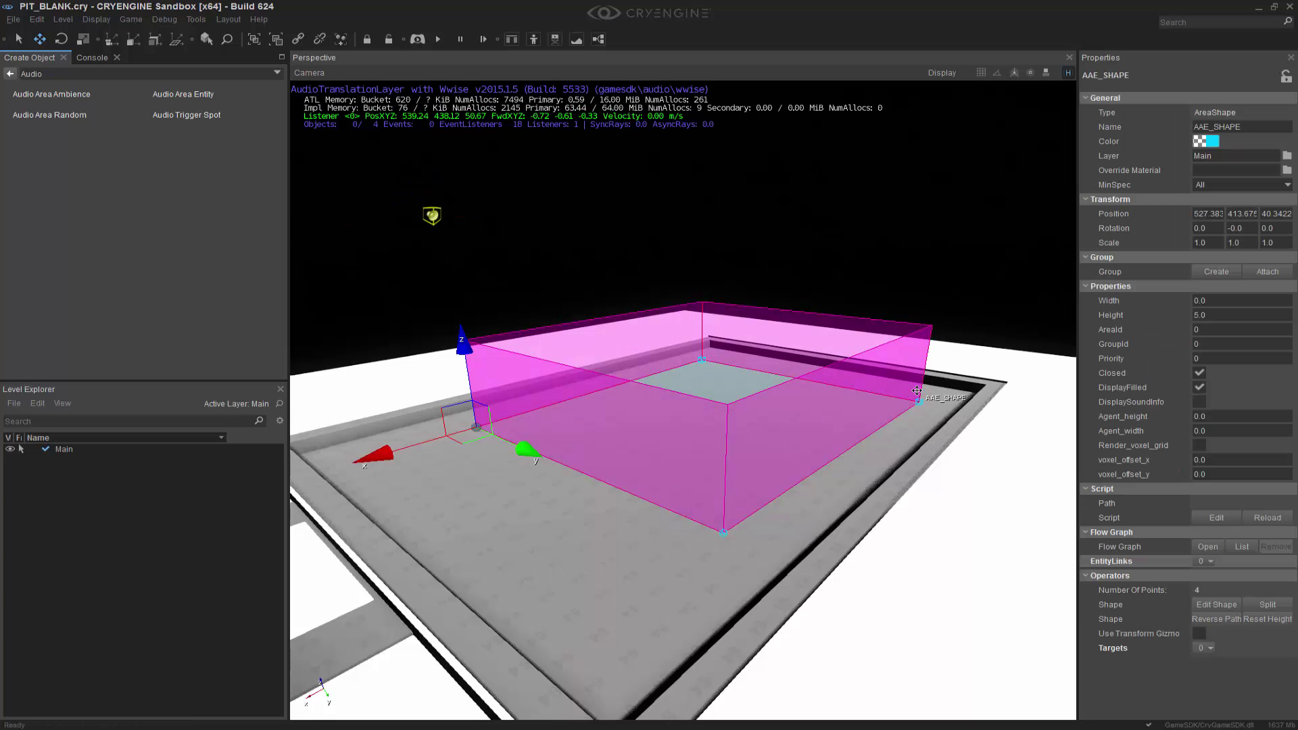
right_click_drag(917, 390, 903, 363)
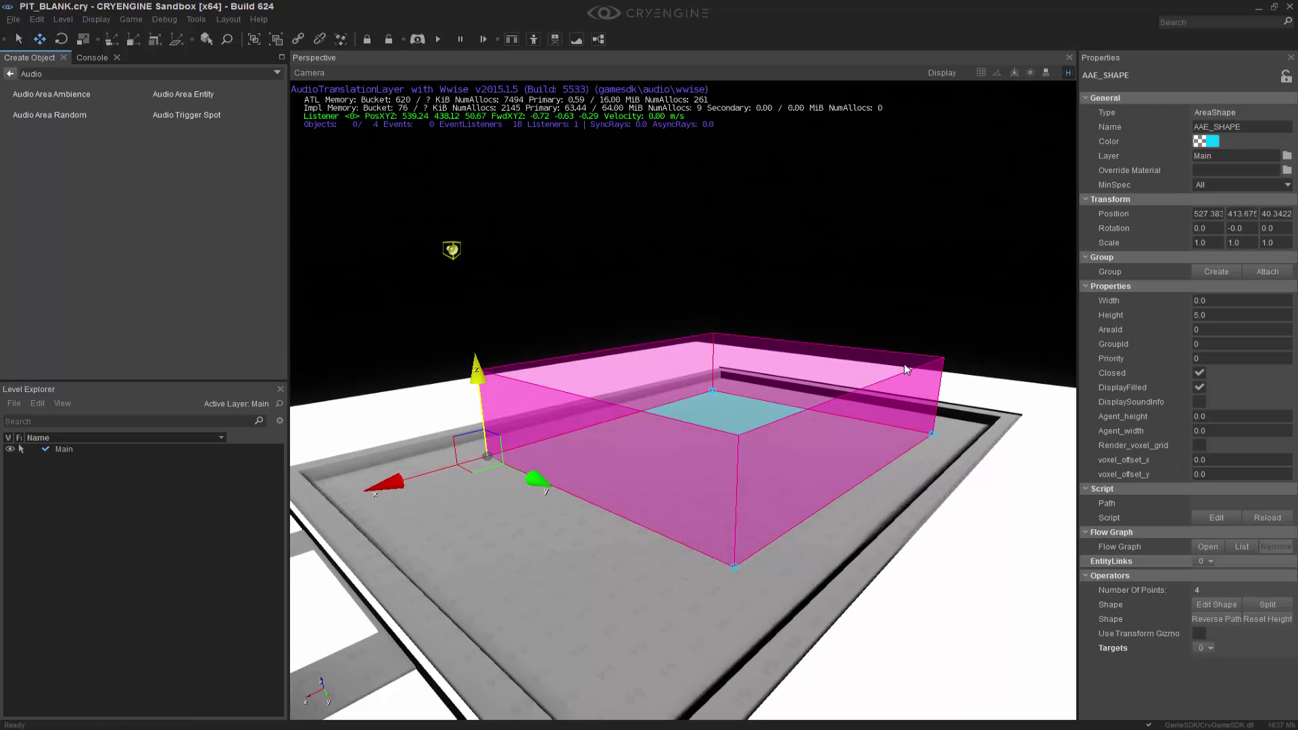
left_click(1085, 577)
left_click(1087, 575)
left_click(1206, 647)
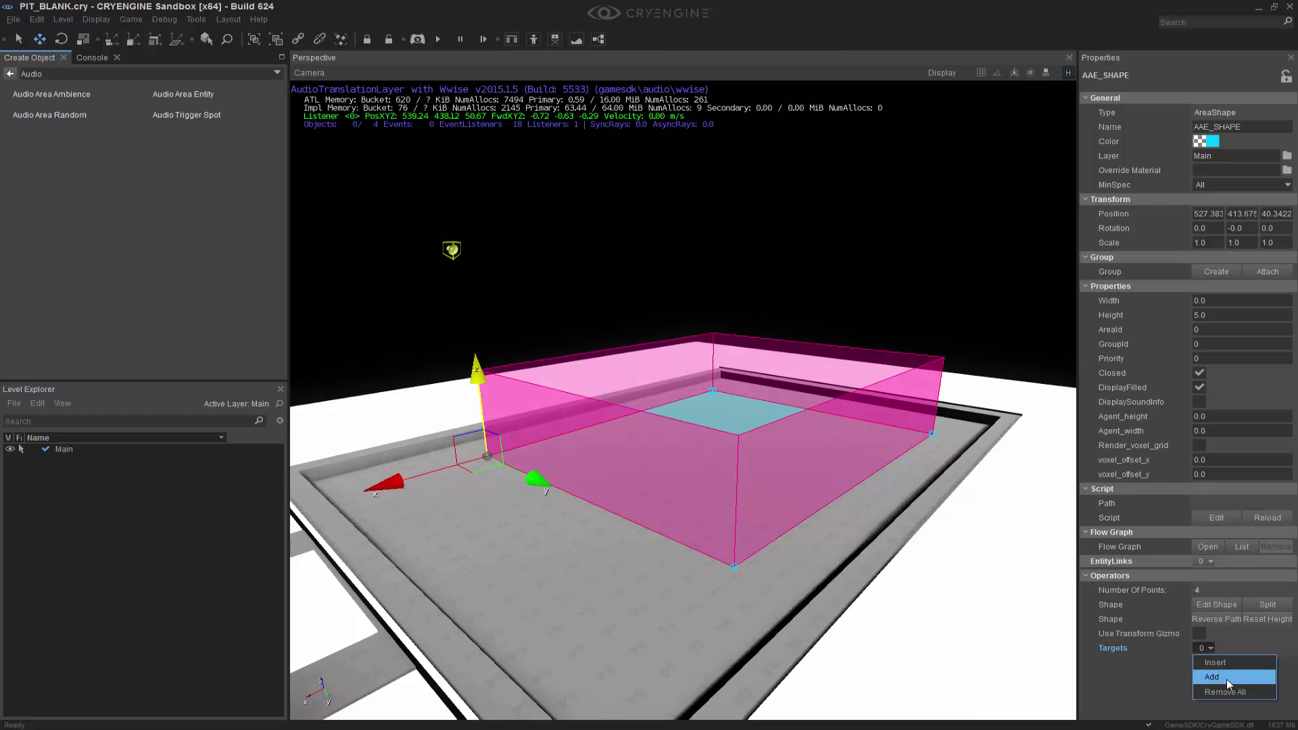
left_click(1226, 679)
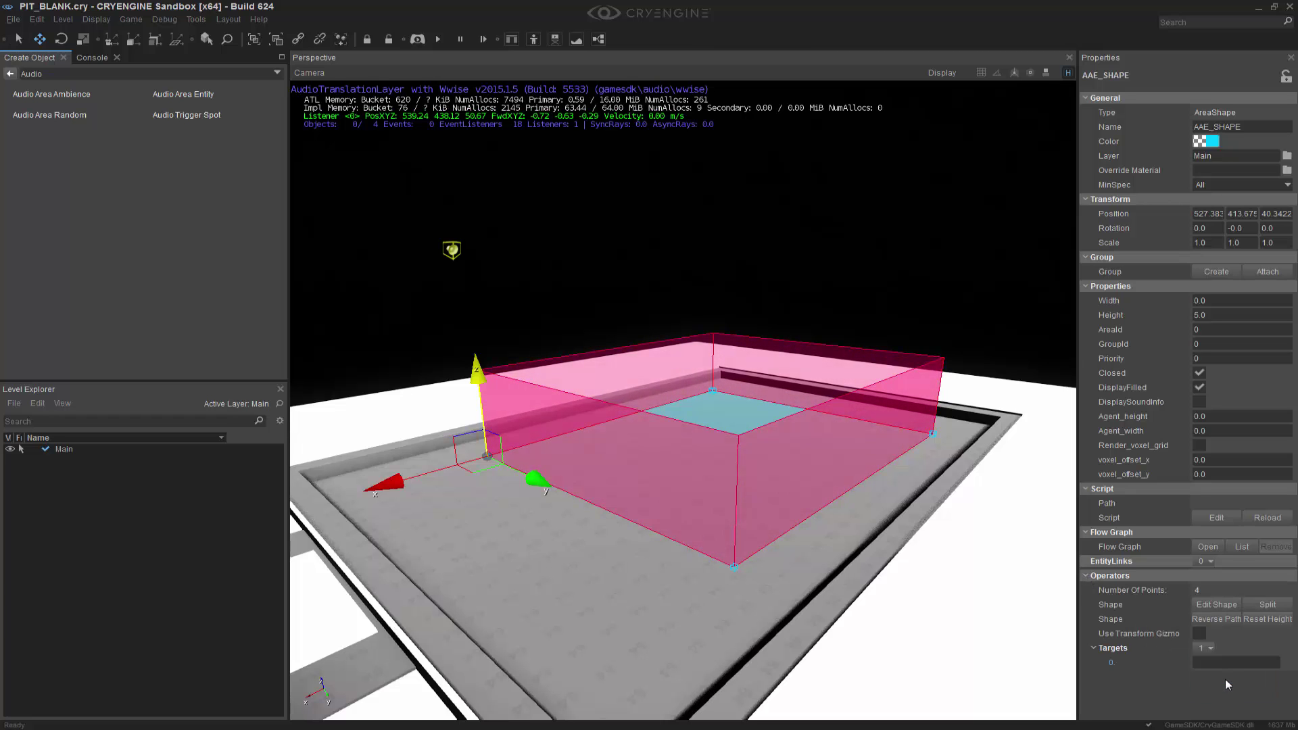
left_click(1256, 661)
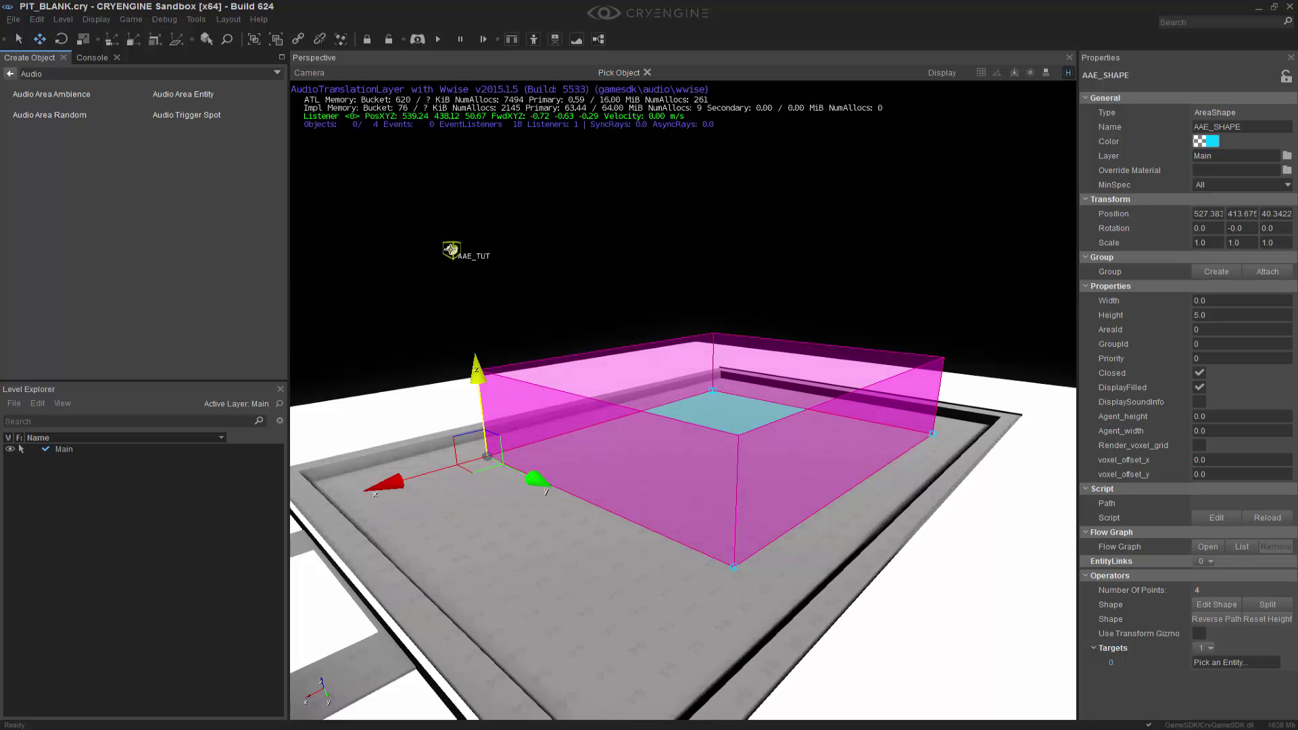
left_click(450, 250)
right_click_drag(649, 386, 575, 378)
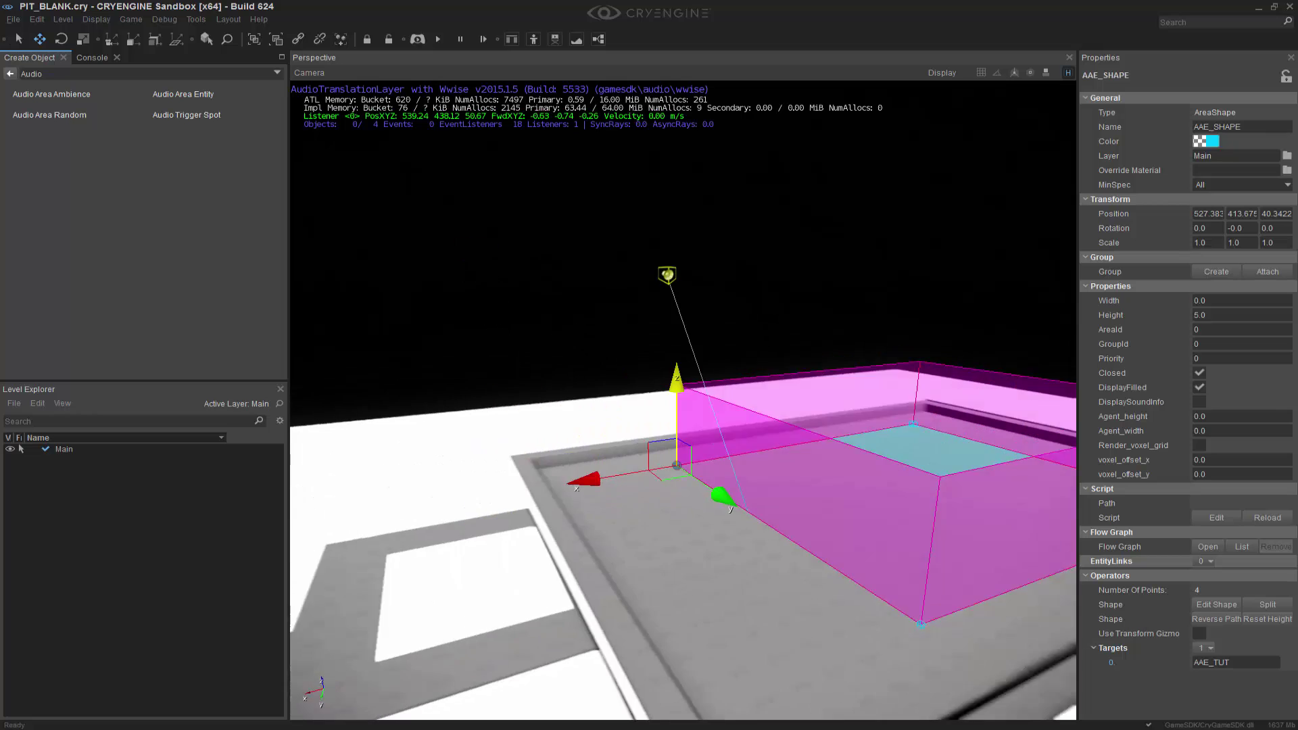
middle_click_drag(700, 387, 666, 331)
right_click_drag(700, 387, 724, 341)
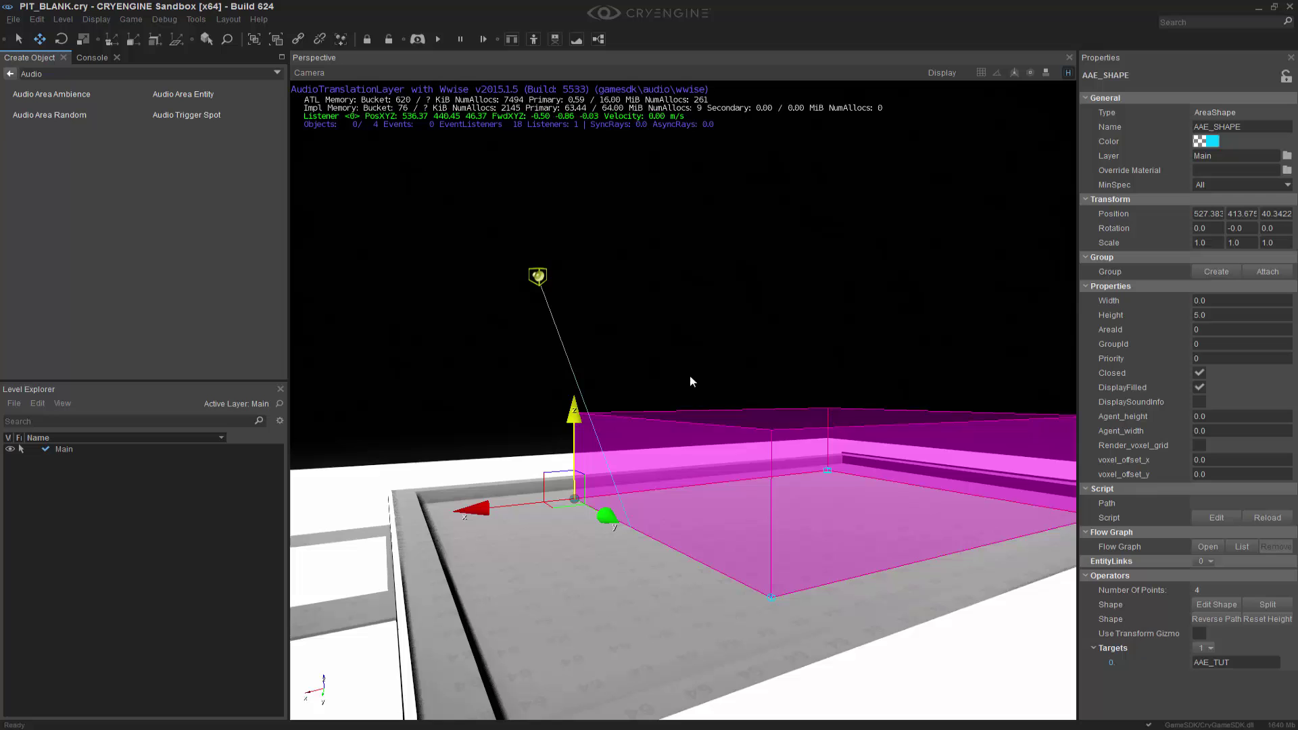
Select the AAE_TUT audio area entity above the area shape and inspect its FadeDistance property.
right_click_drag(695, 377, 722, 392)
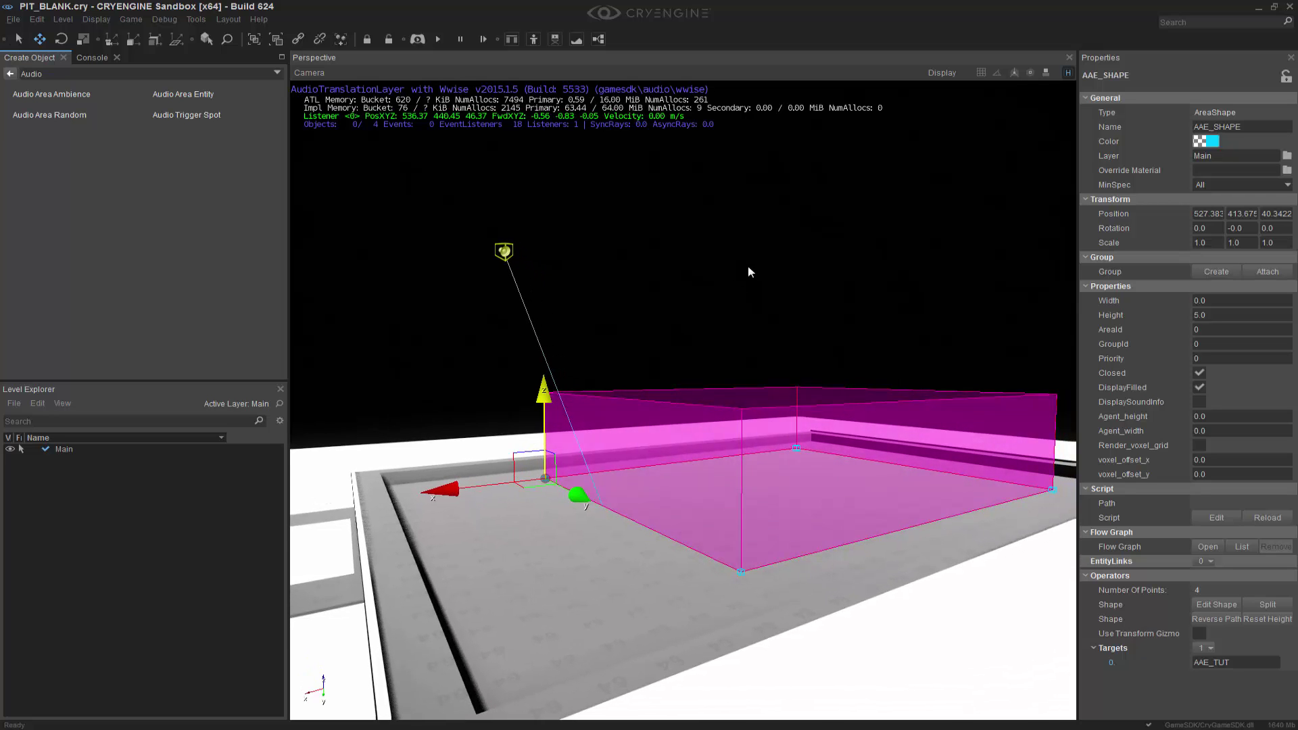
left_click(801, 323)
key("a")
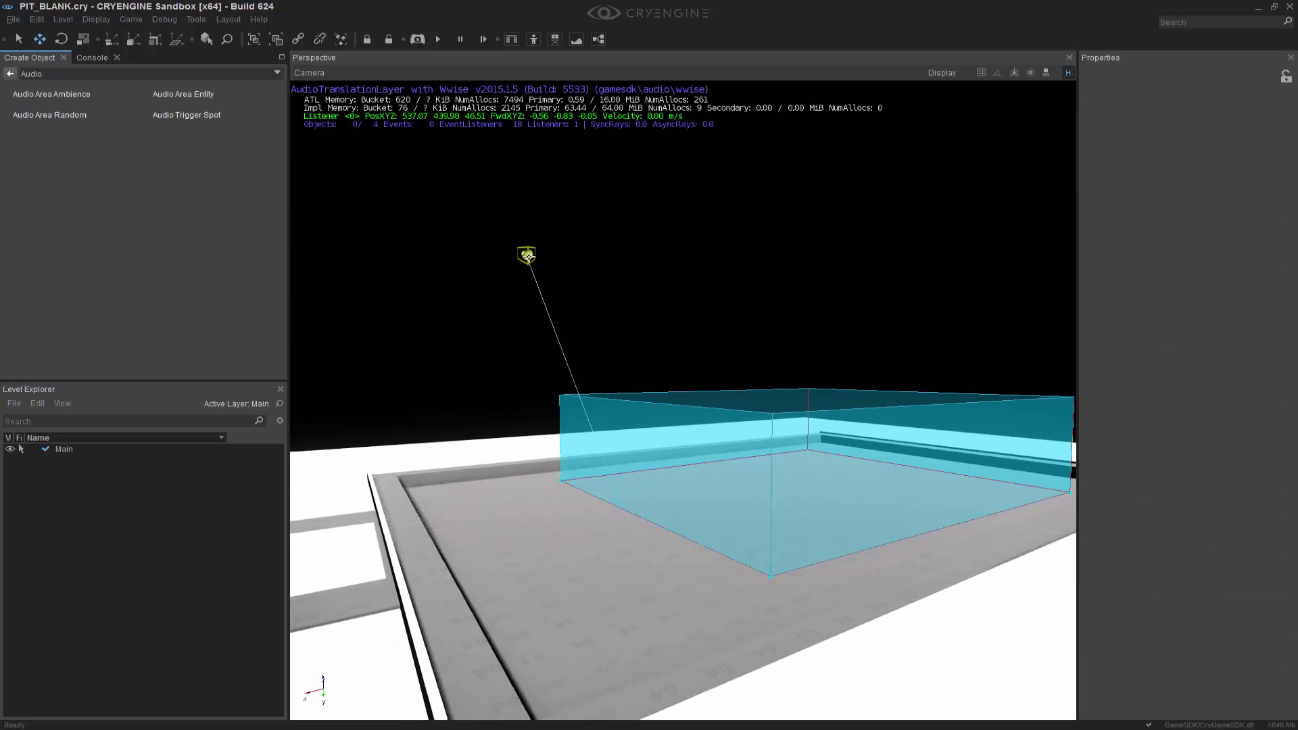
left_click(527, 257)
right_click_drag(722, 250, 737, 270)
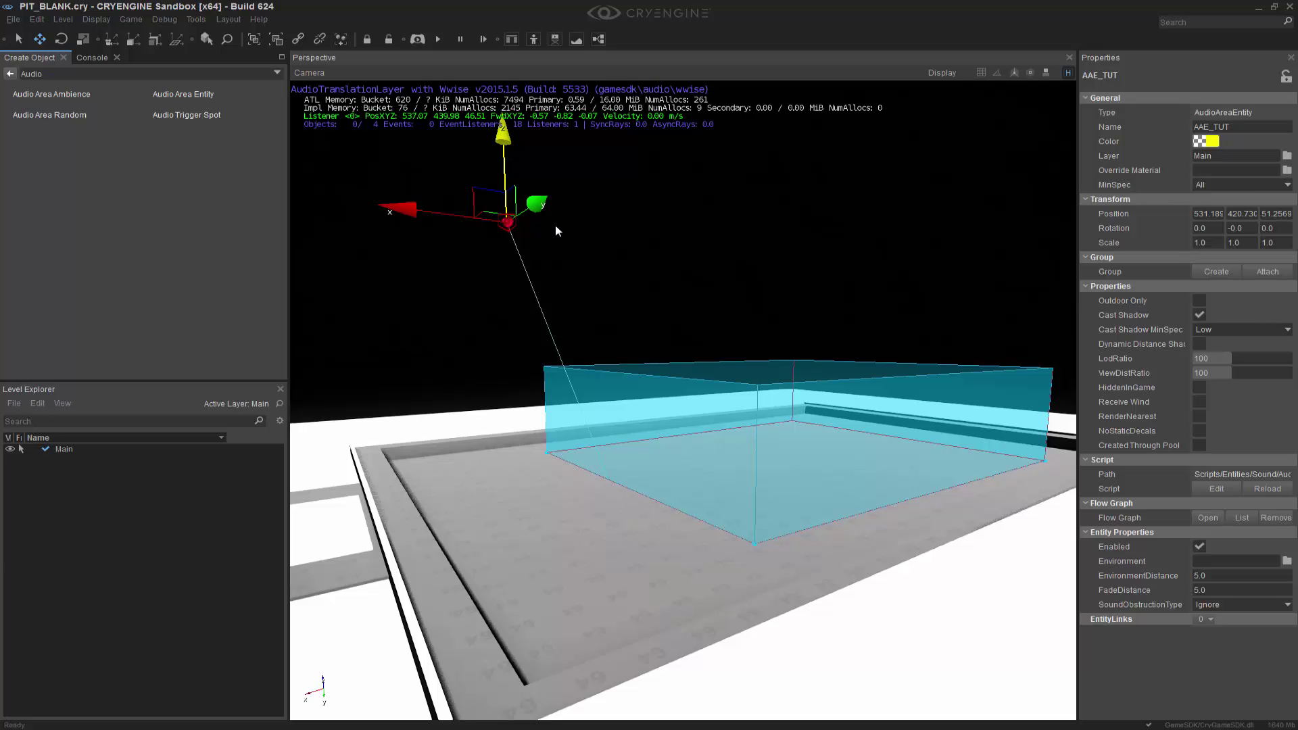
right_click_drag(825, 388, 836, 433)
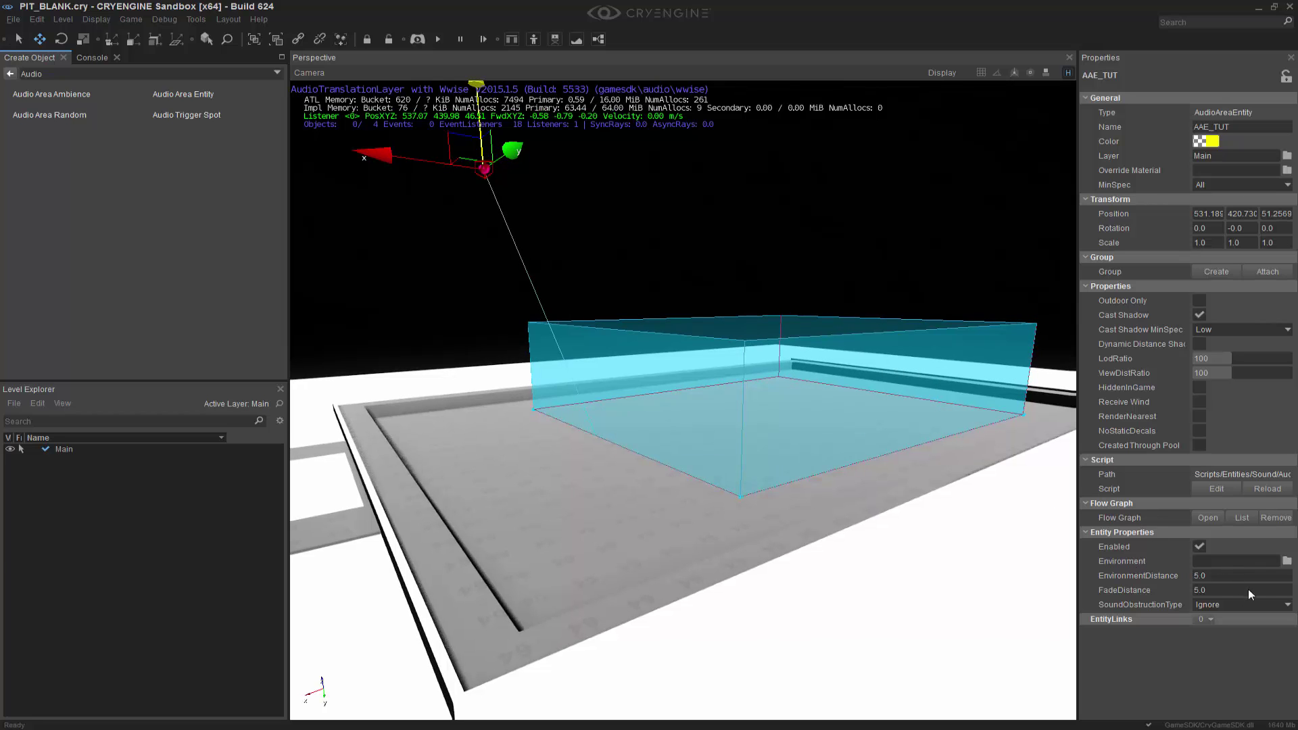
left_click(1215, 590)
Start game mode facing the area shape from outside its edge and walk into it to test the ambience trigger.
key("a")
right_click_drag(845, 472, 967, 461)
key("s")
right_click_drag(886, 501, 913, 499)
middle_click_drag(885, 501, 887, 509)
key("w")
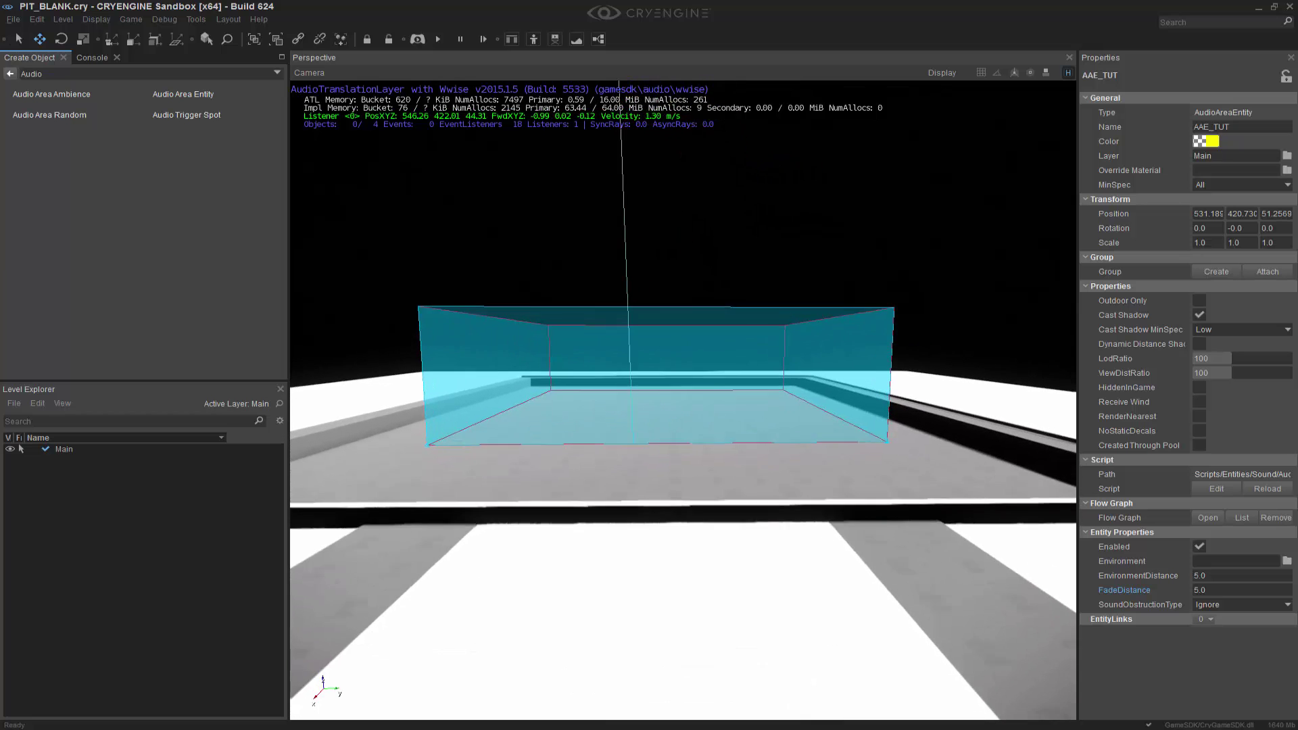
right_click_drag(883, 505, 841, 435)
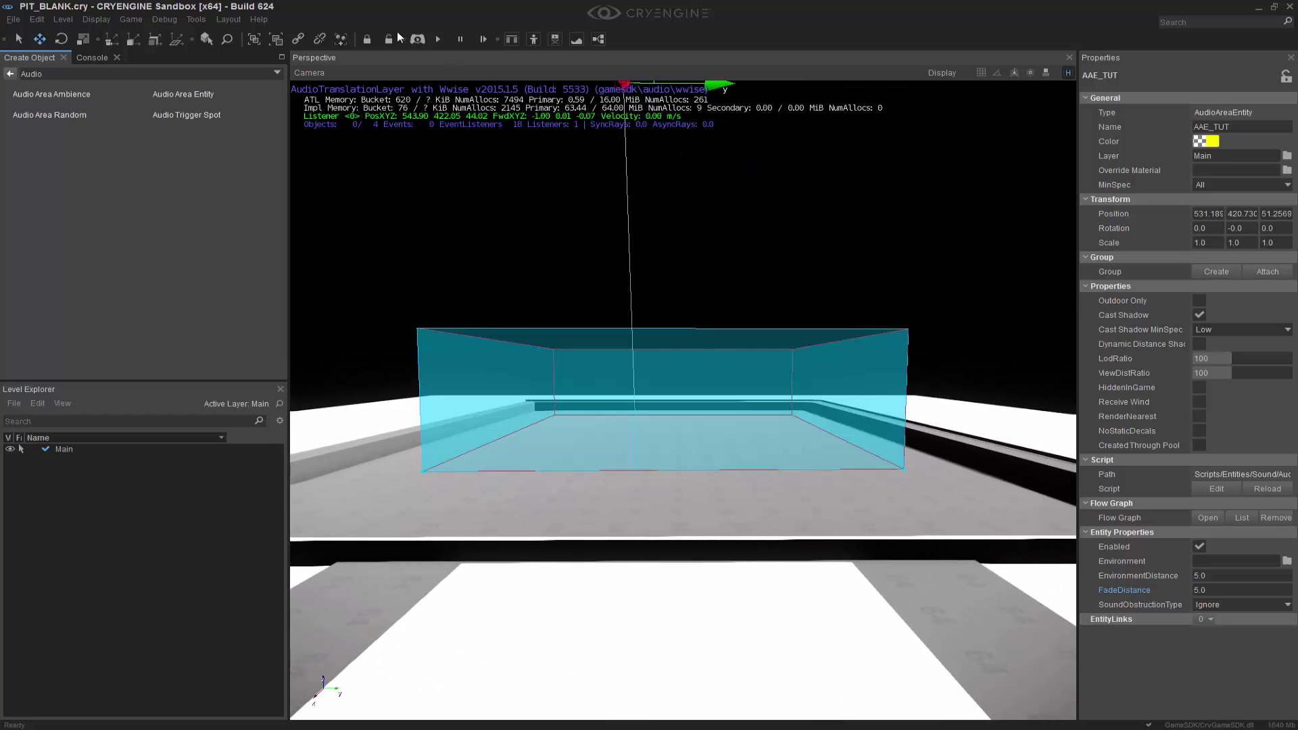
middle_click_drag(649, 342, 658, 381)
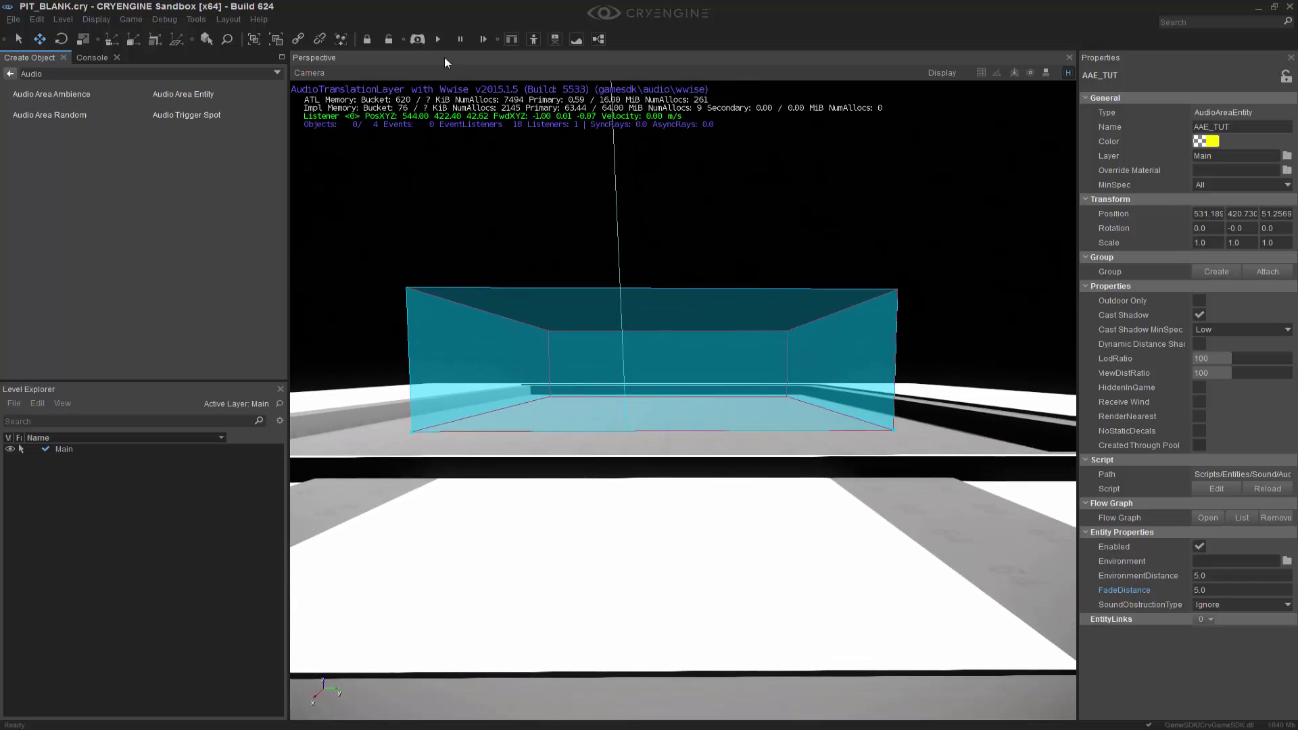
left_click(418, 39)
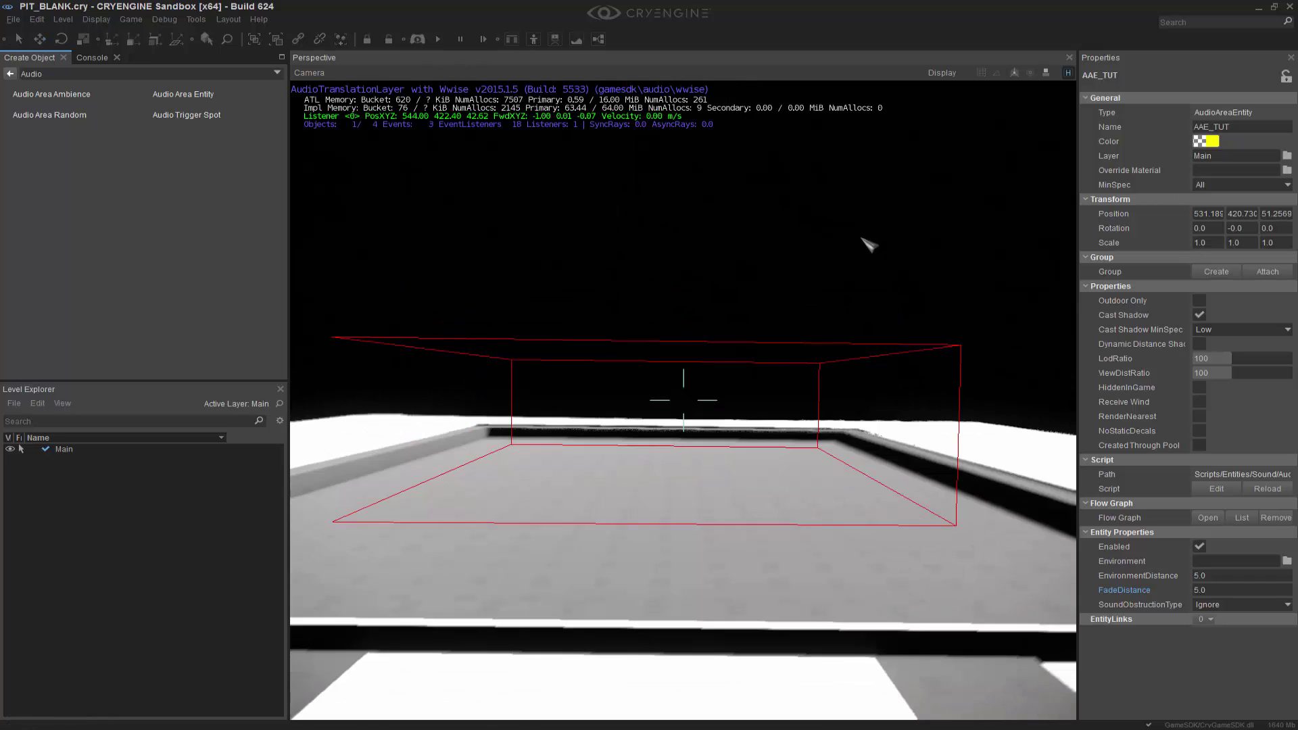
key("w")
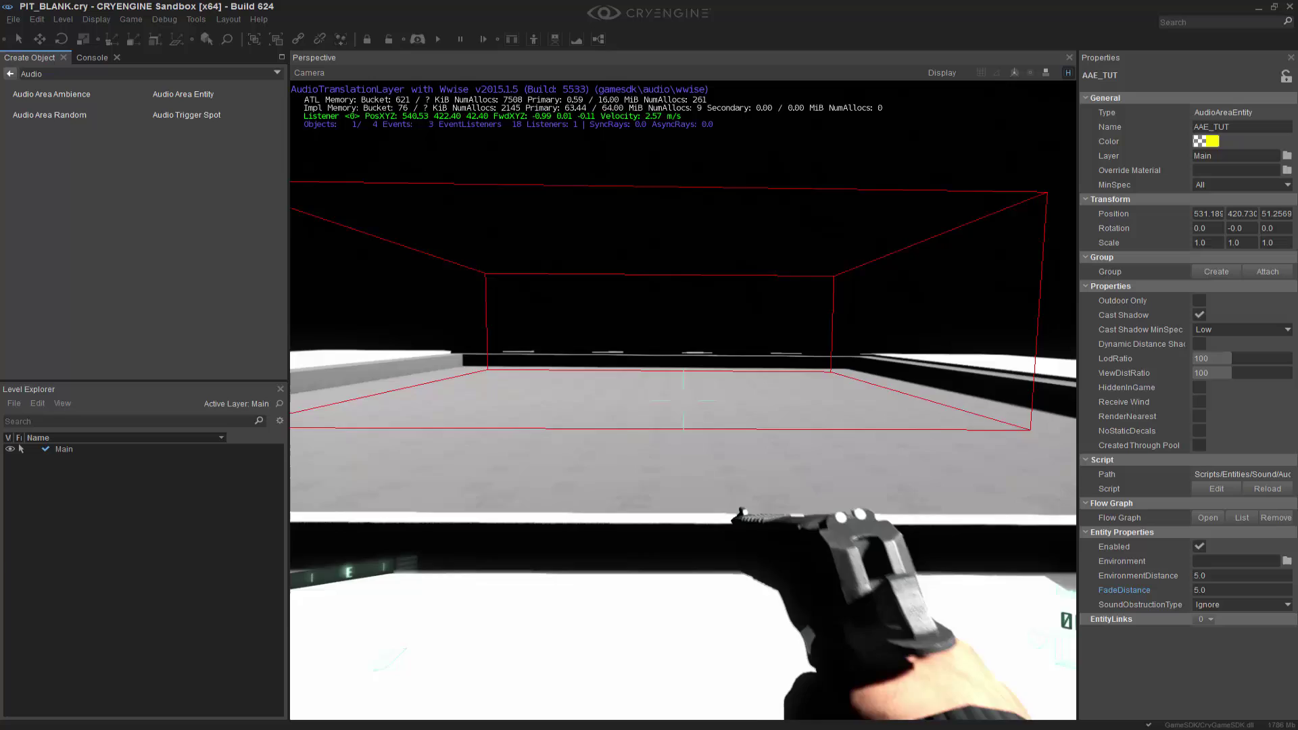
key("w")
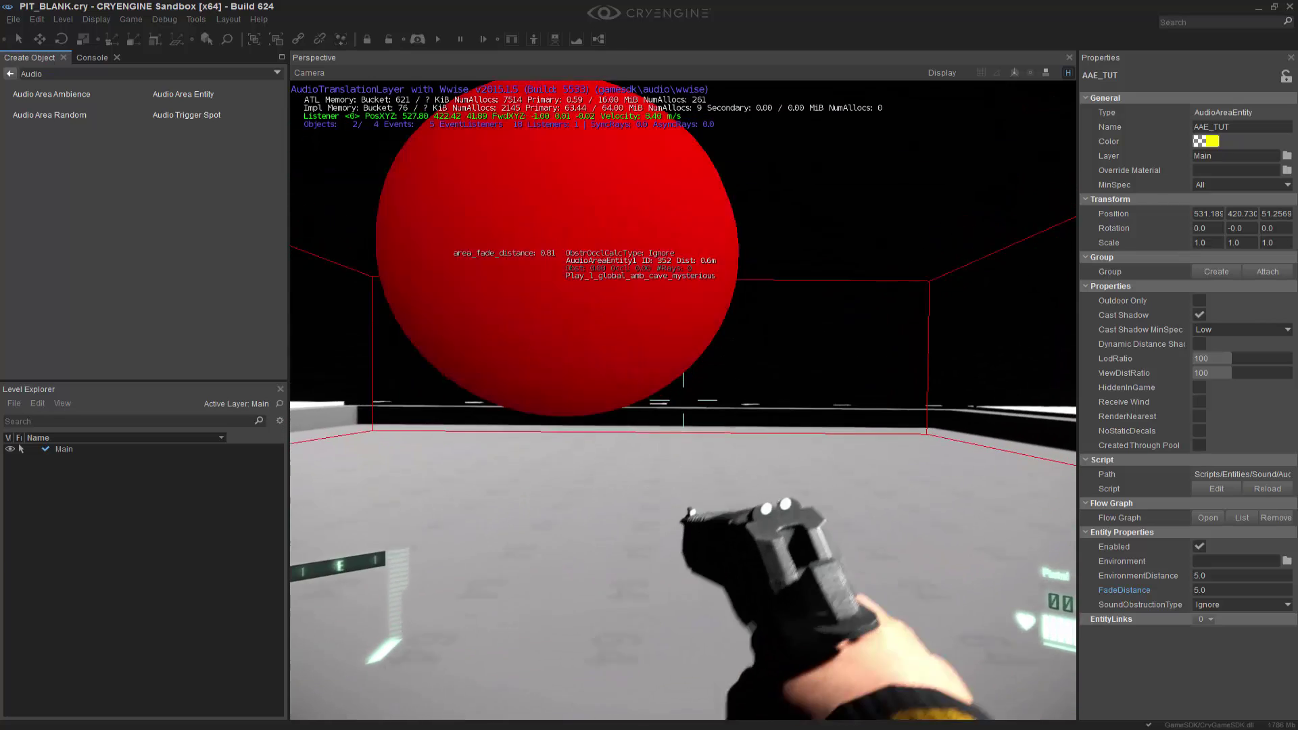
Walk backwards out of the area shape in game mode to check how the ambience fades with distance.
key("s")
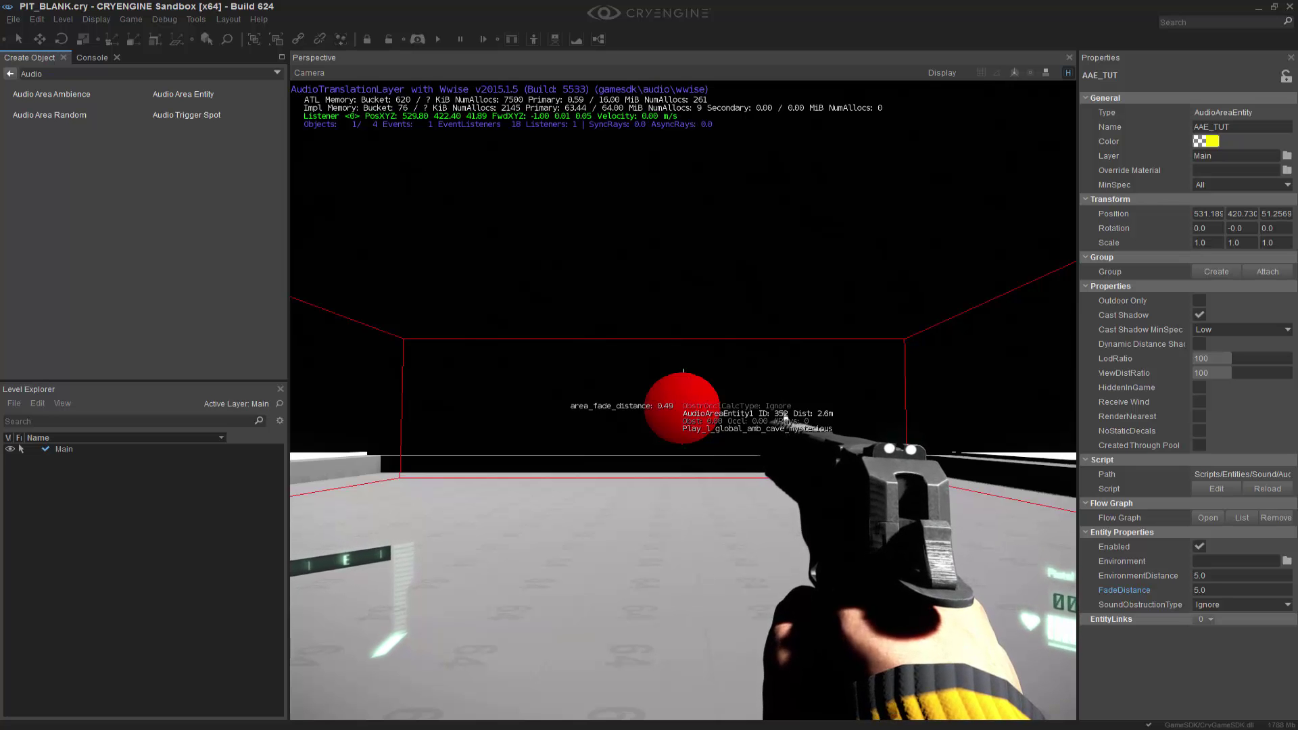
key("s")
key("space")
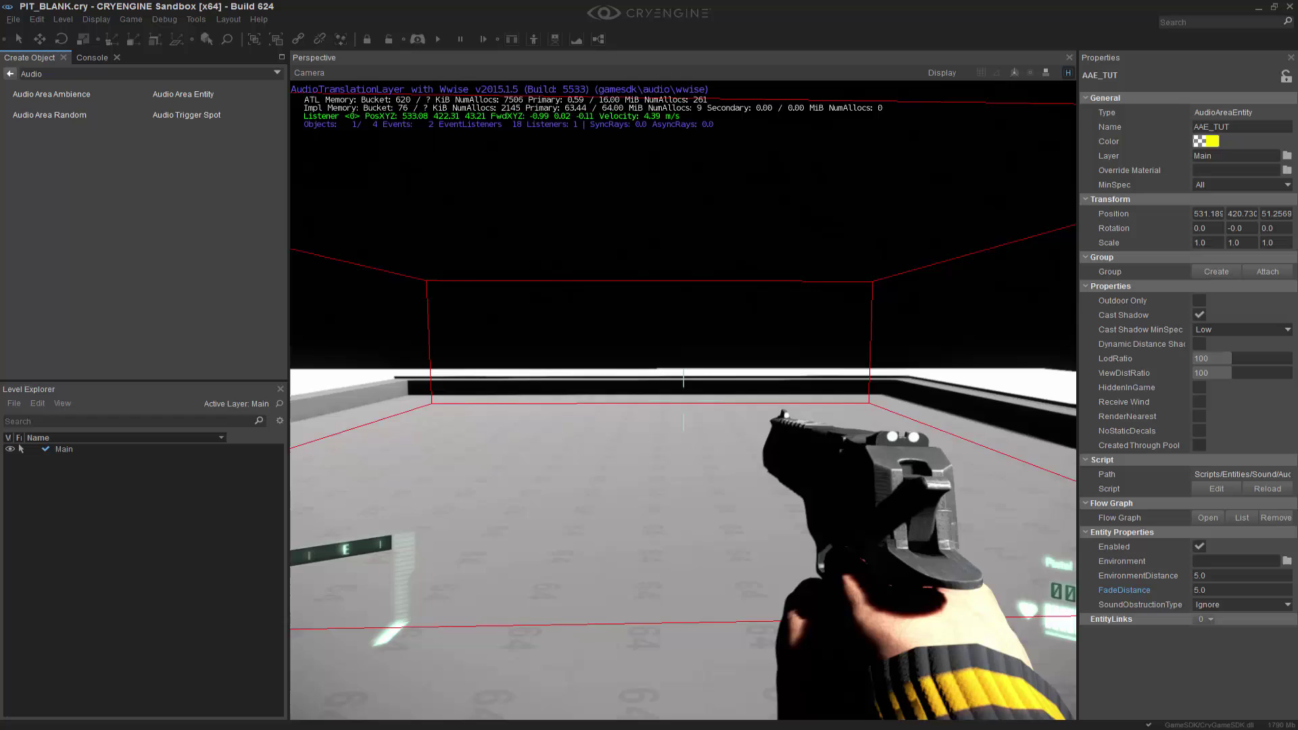
key("s")
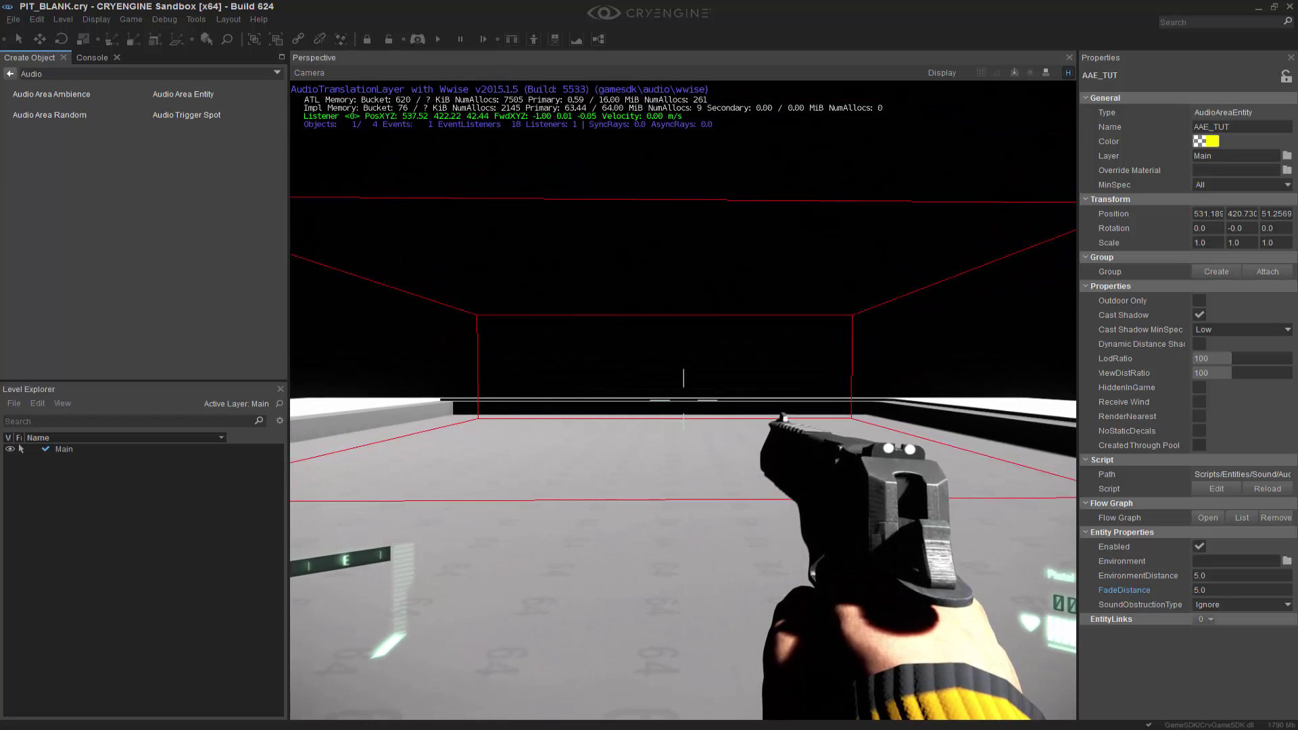